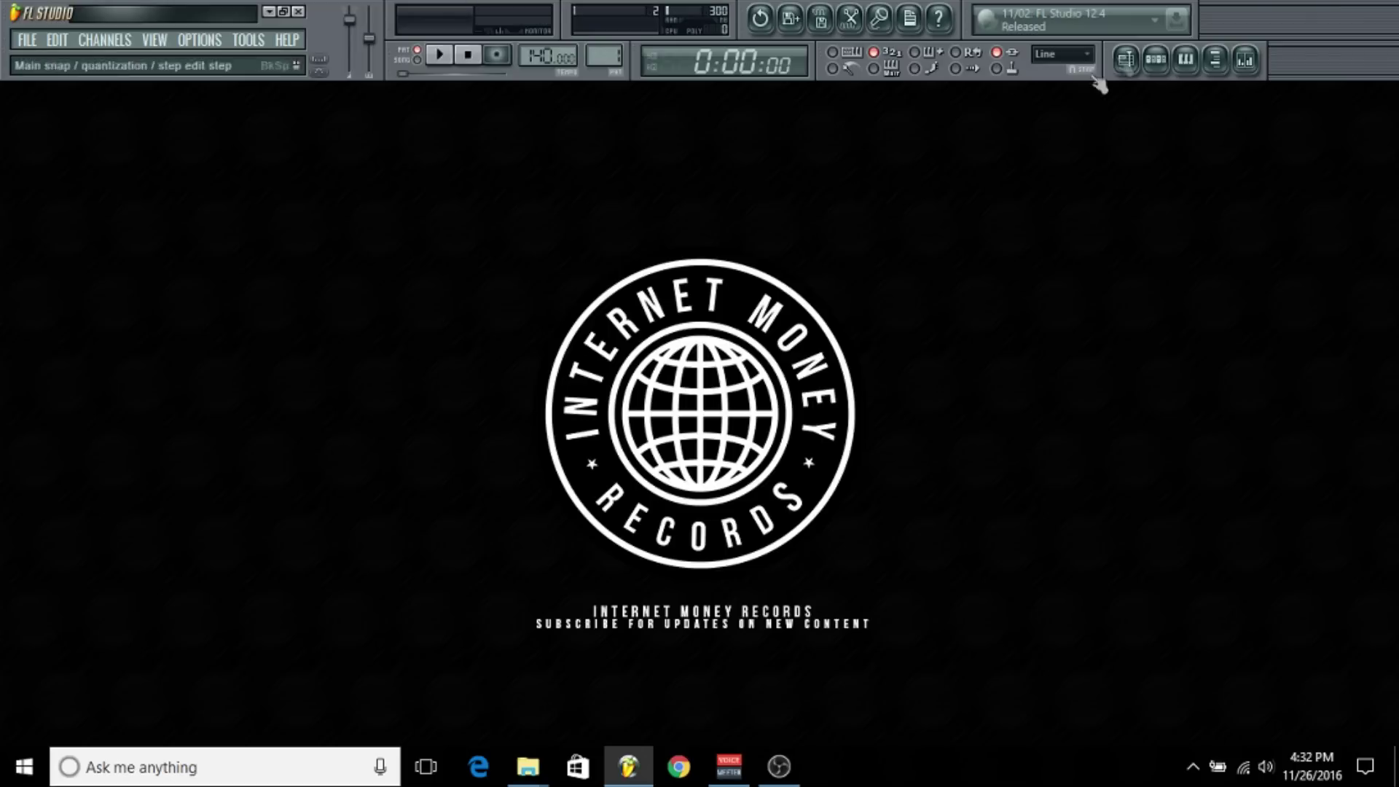
# Open the Channel Rack and the Default channel's Sytrus synth, moving its window into view.
pyautogui.click(1153, 60)
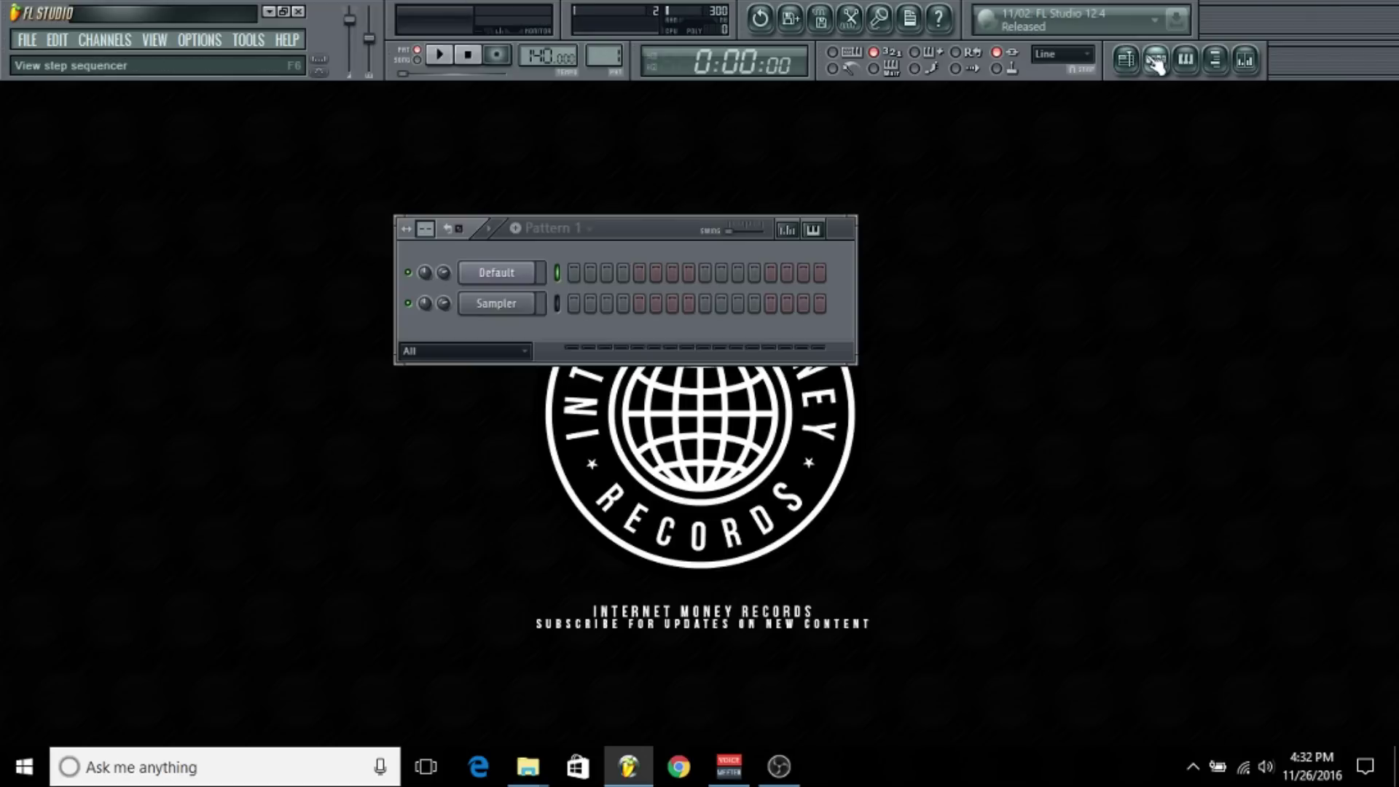
pyautogui.click(519, 275)
pyautogui.moveTo(598, 522); pyautogui.dragTo(614, 174)
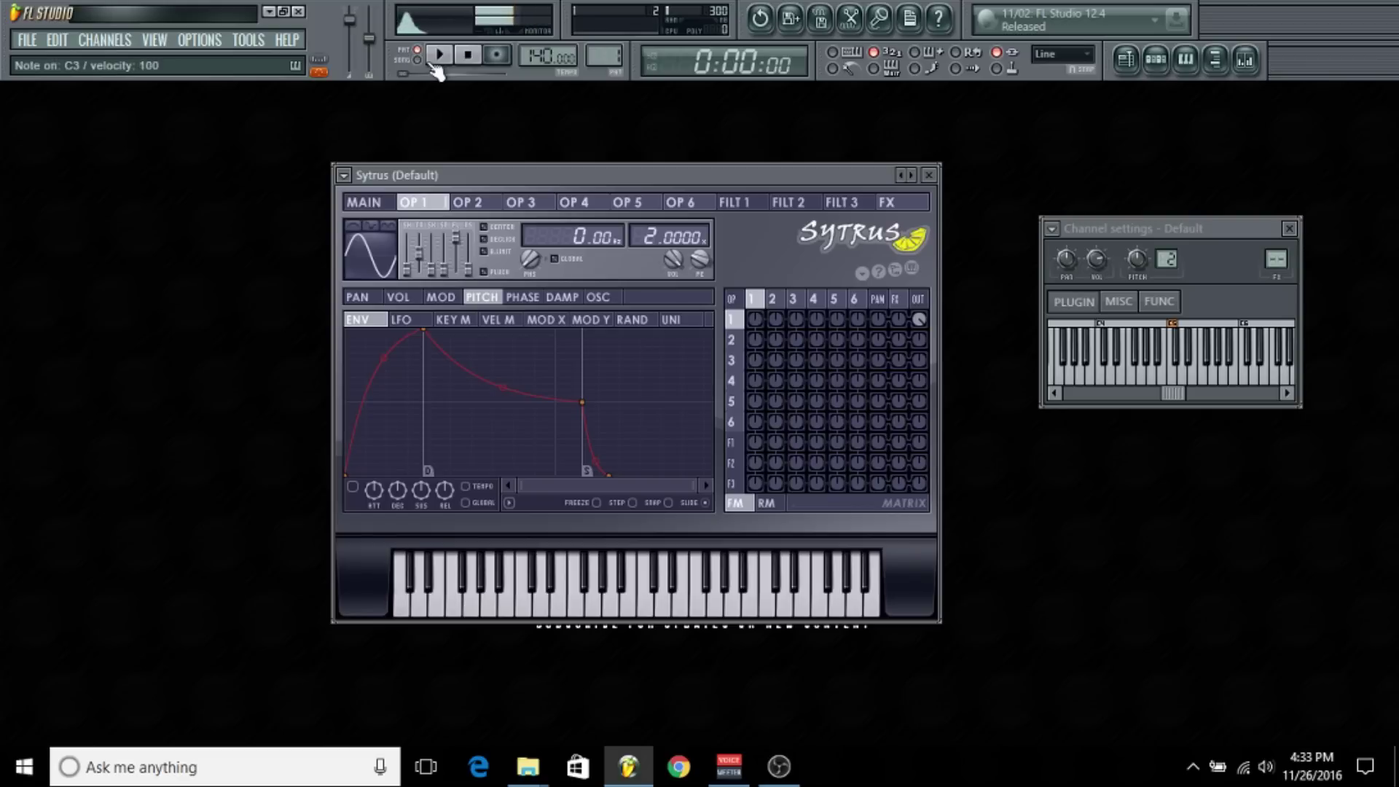
# On Sytrus's MAIN page, drop the master pitch to -24 semitones and audition a C4 note.
pyautogui.click(363, 202)
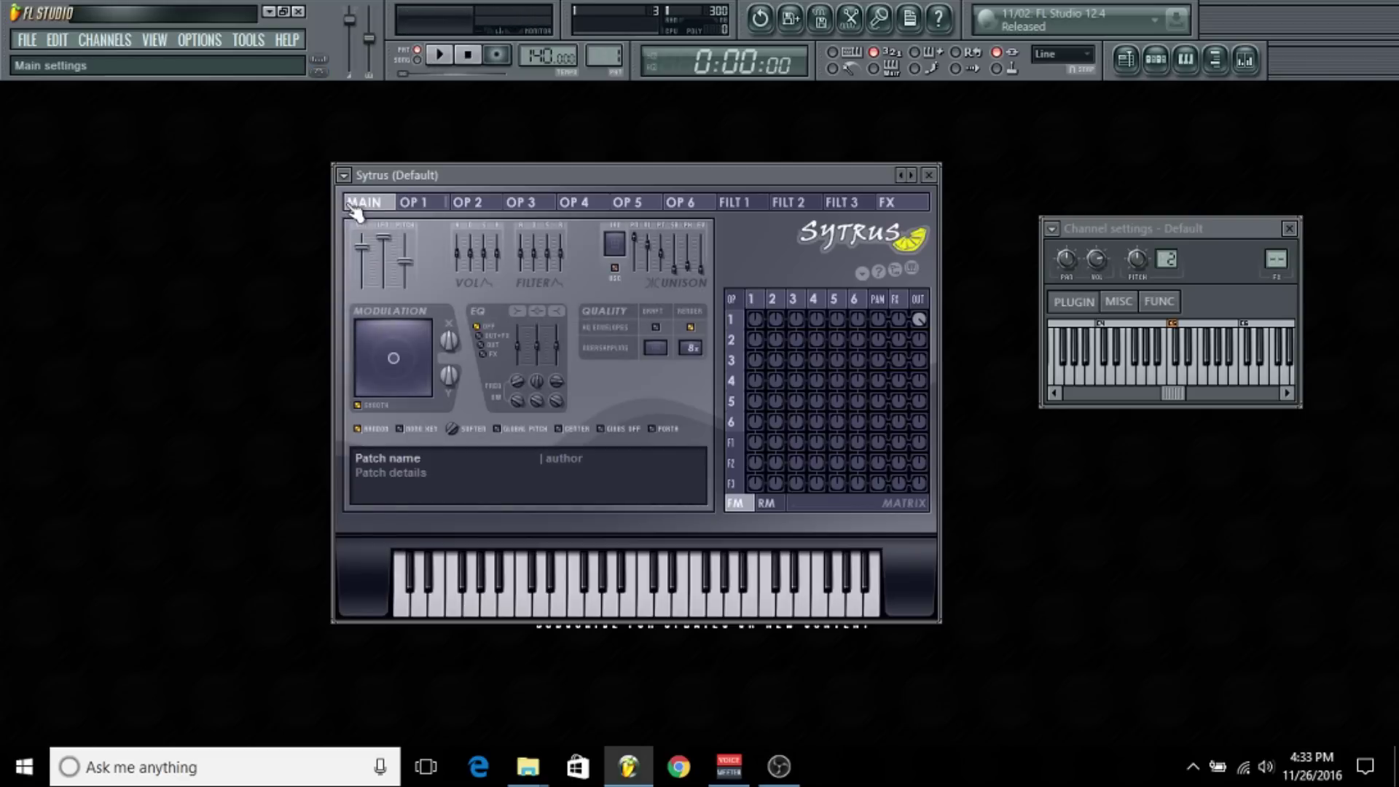
pyautogui.moveTo(439, 182); pyautogui.dragTo(462, 221)
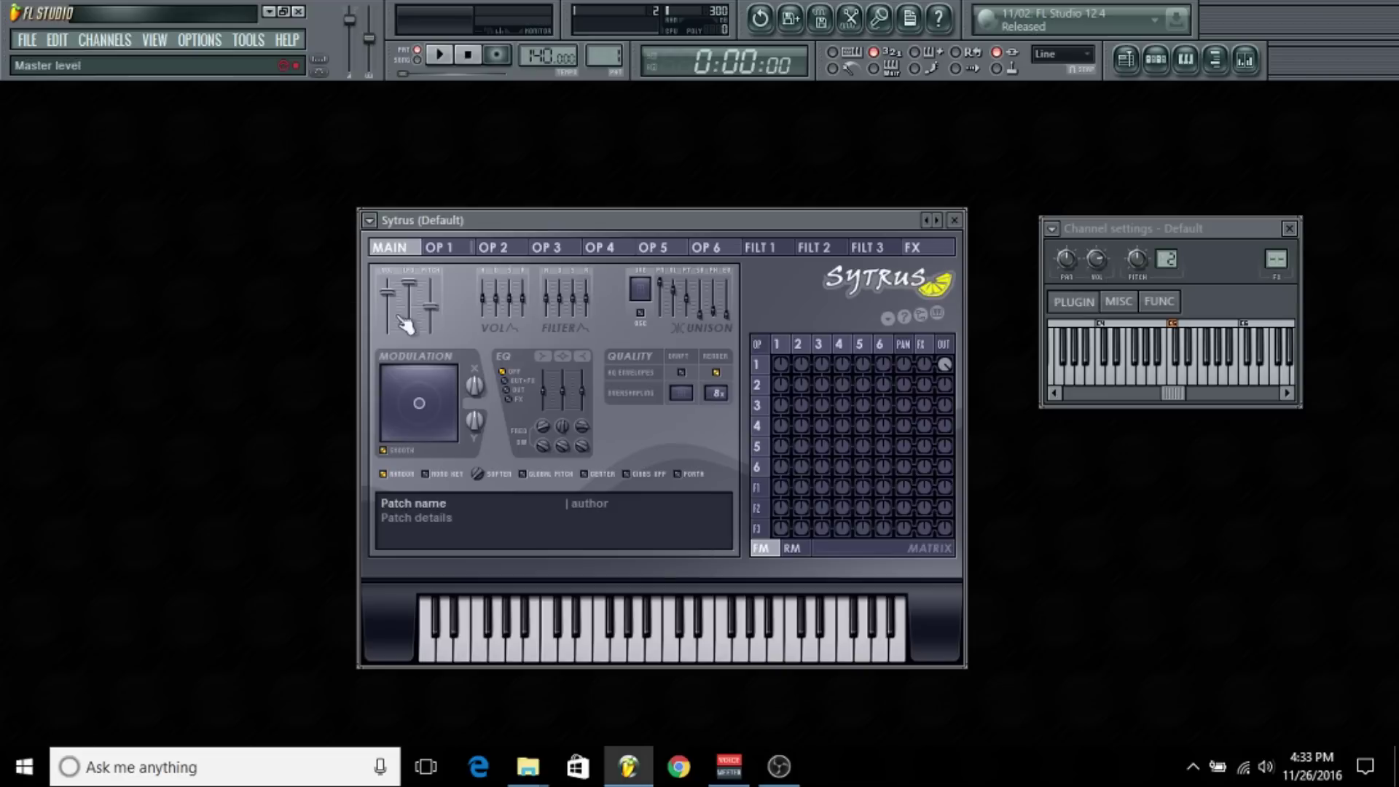
pyautogui.moveTo(439, 321); pyautogui.dragTo(439, 341)
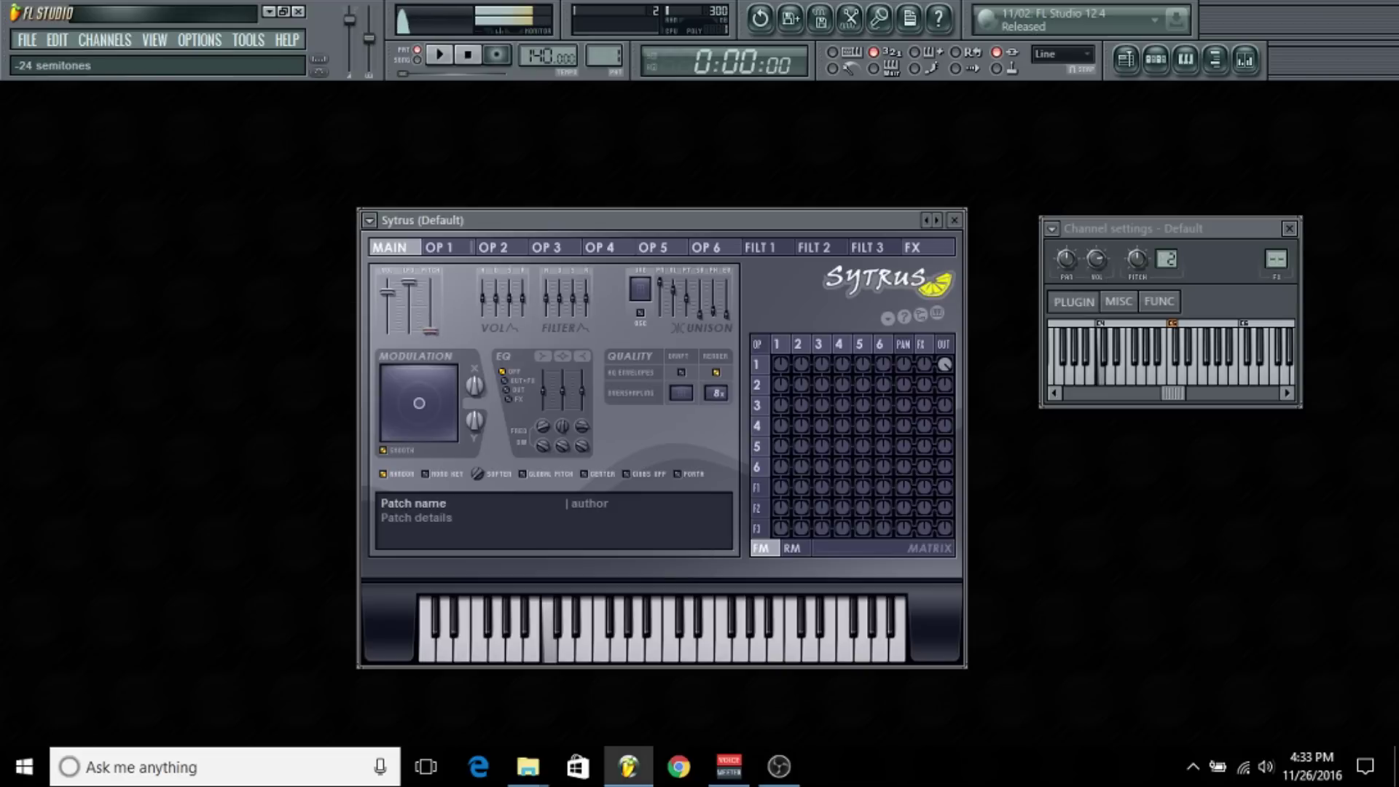
pyautogui.press('z')
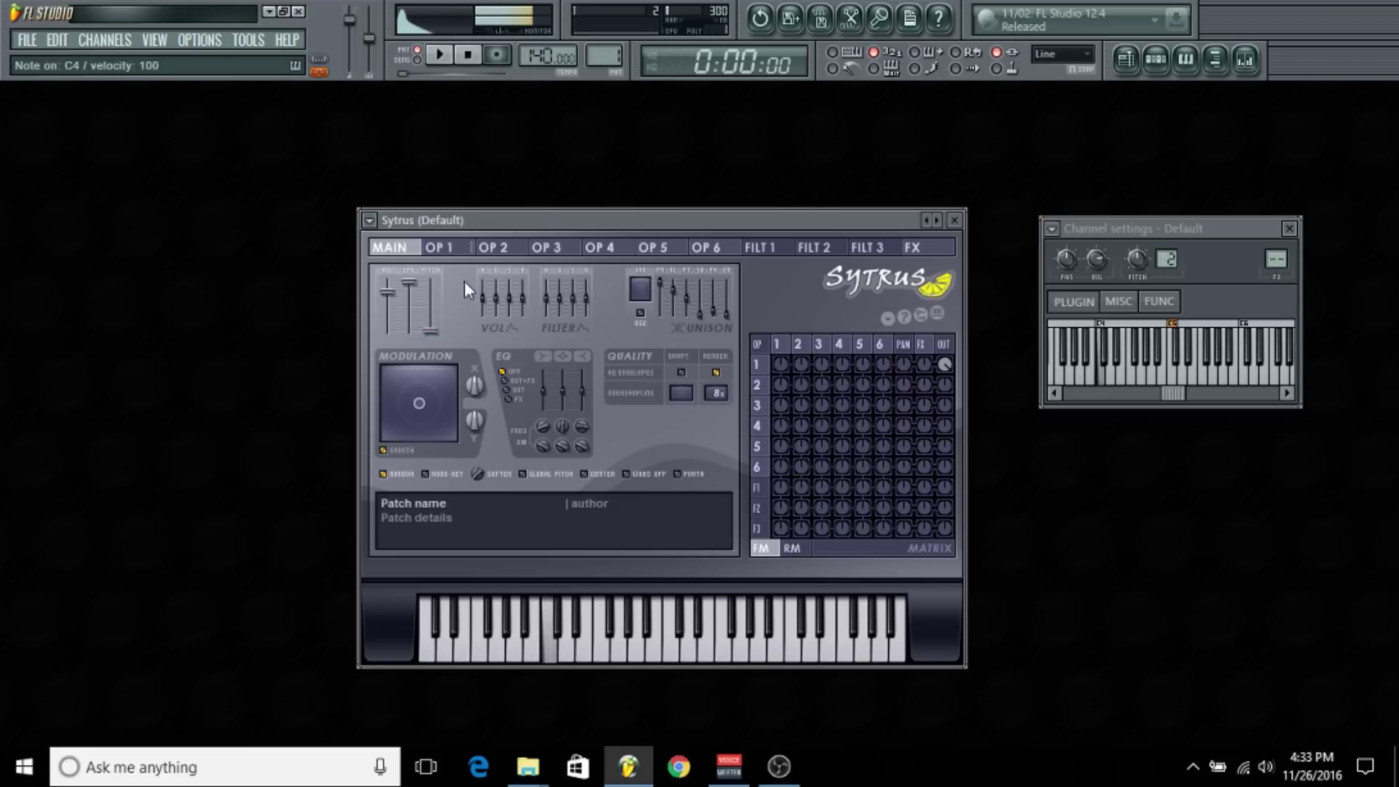
pyautogui.click(458, 248)
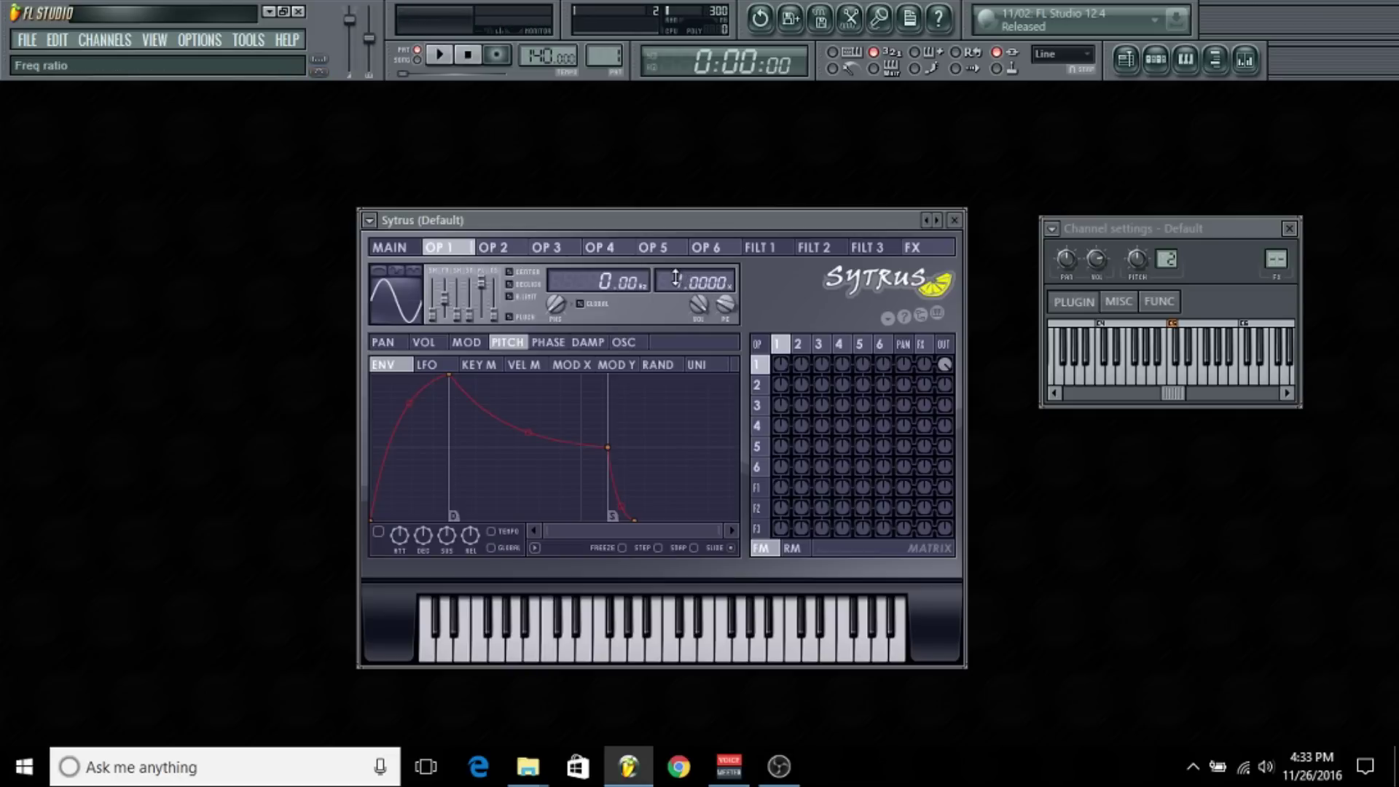
# Audition operator 1 at a 1.0000 frequency ratio and switch its envelope editor to volume.
pyautogui.press('z')
pyautogui.click(424, 341)
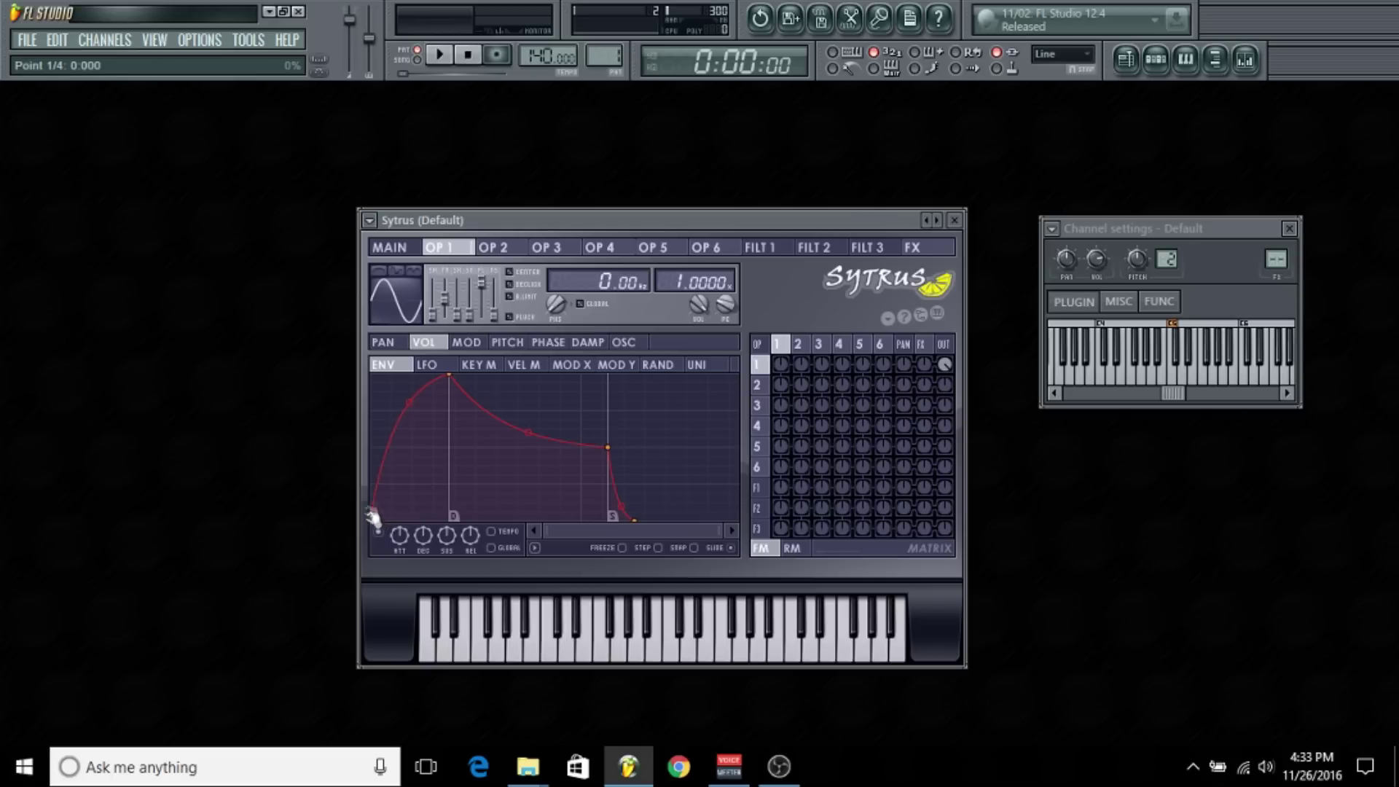
# Make operator 1's volume envelope start at full level and decay to zero, then audition C4.
pyautogui.moveTo(372, 518); pyautogui.dragTo(321, 343)
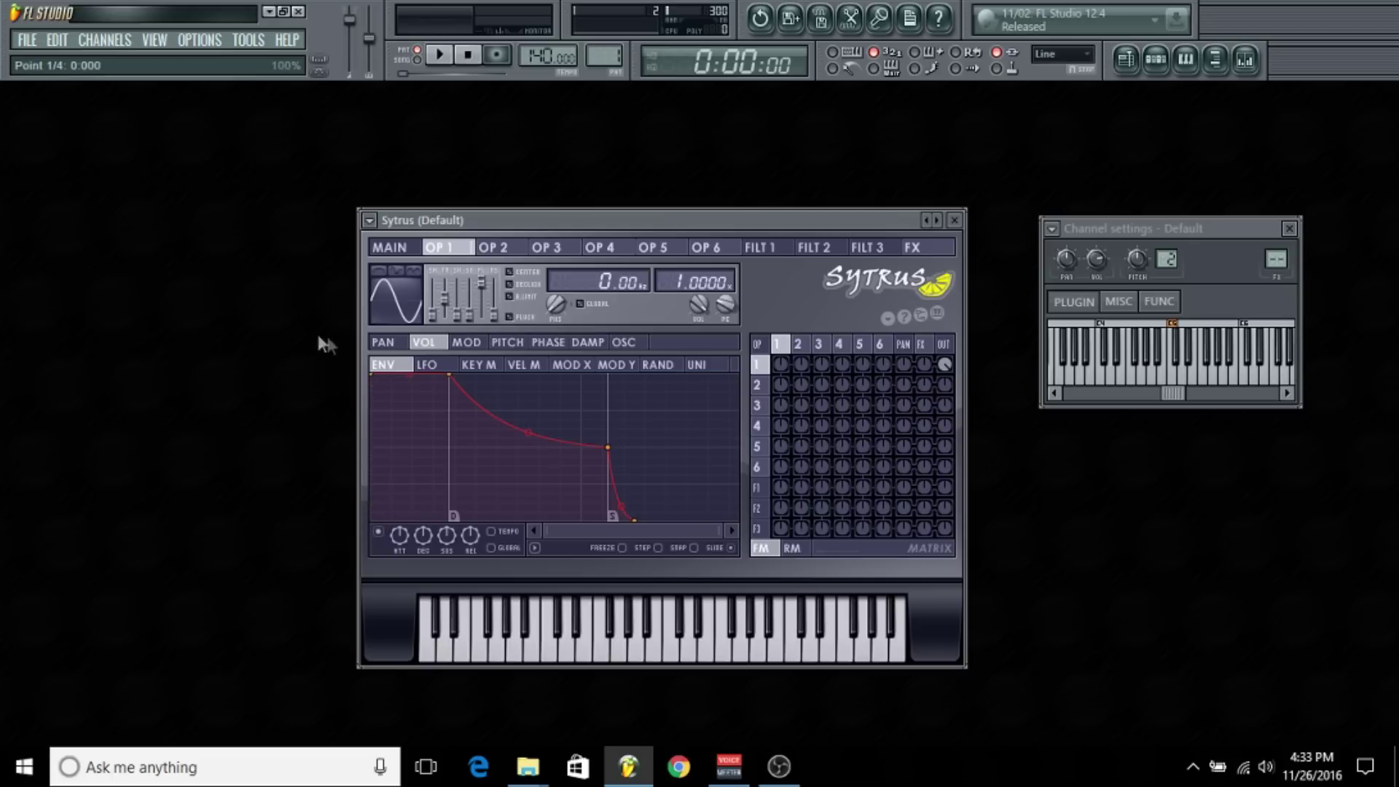
pyautogui.rightClick(451, 374)
pyautogui.click(470, 353)
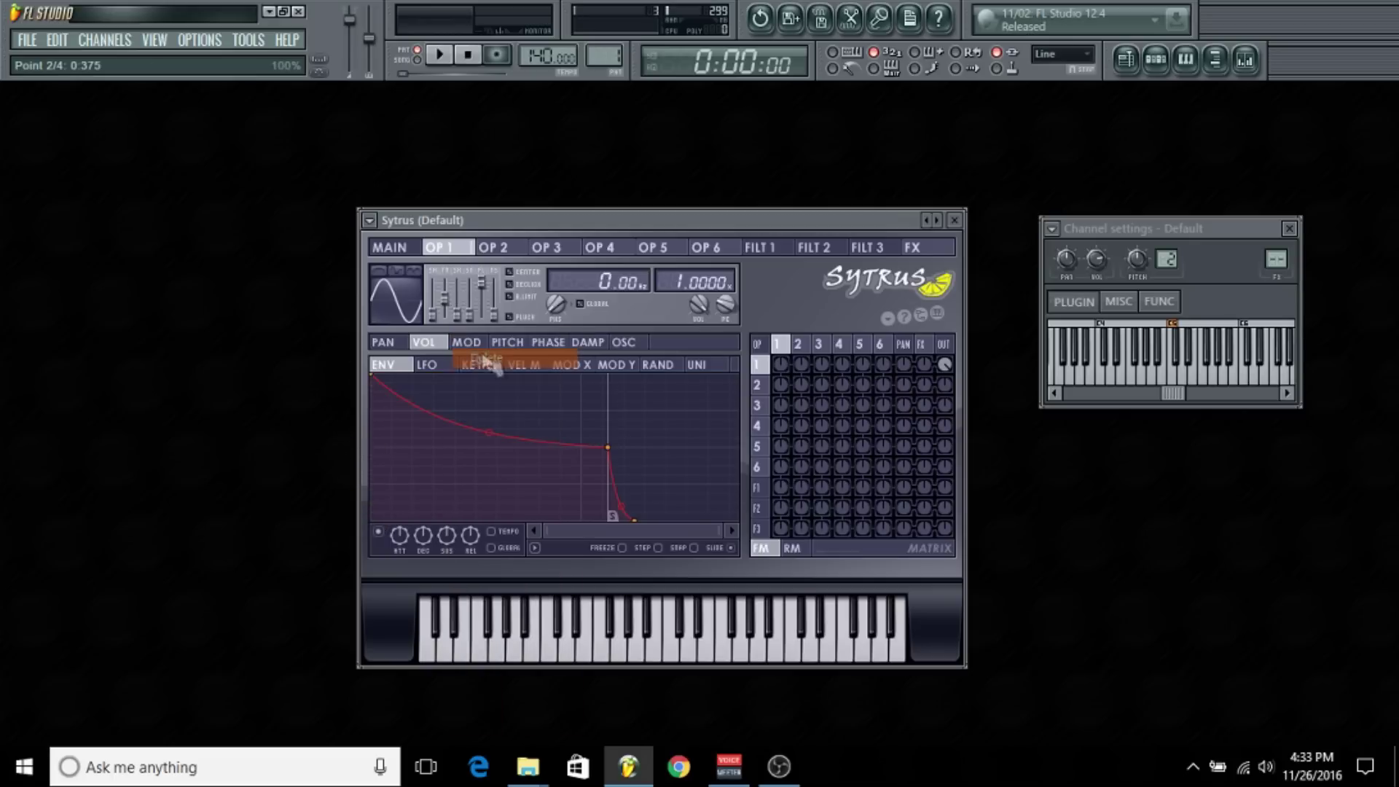
pyautogui.rightClick(634, 519)
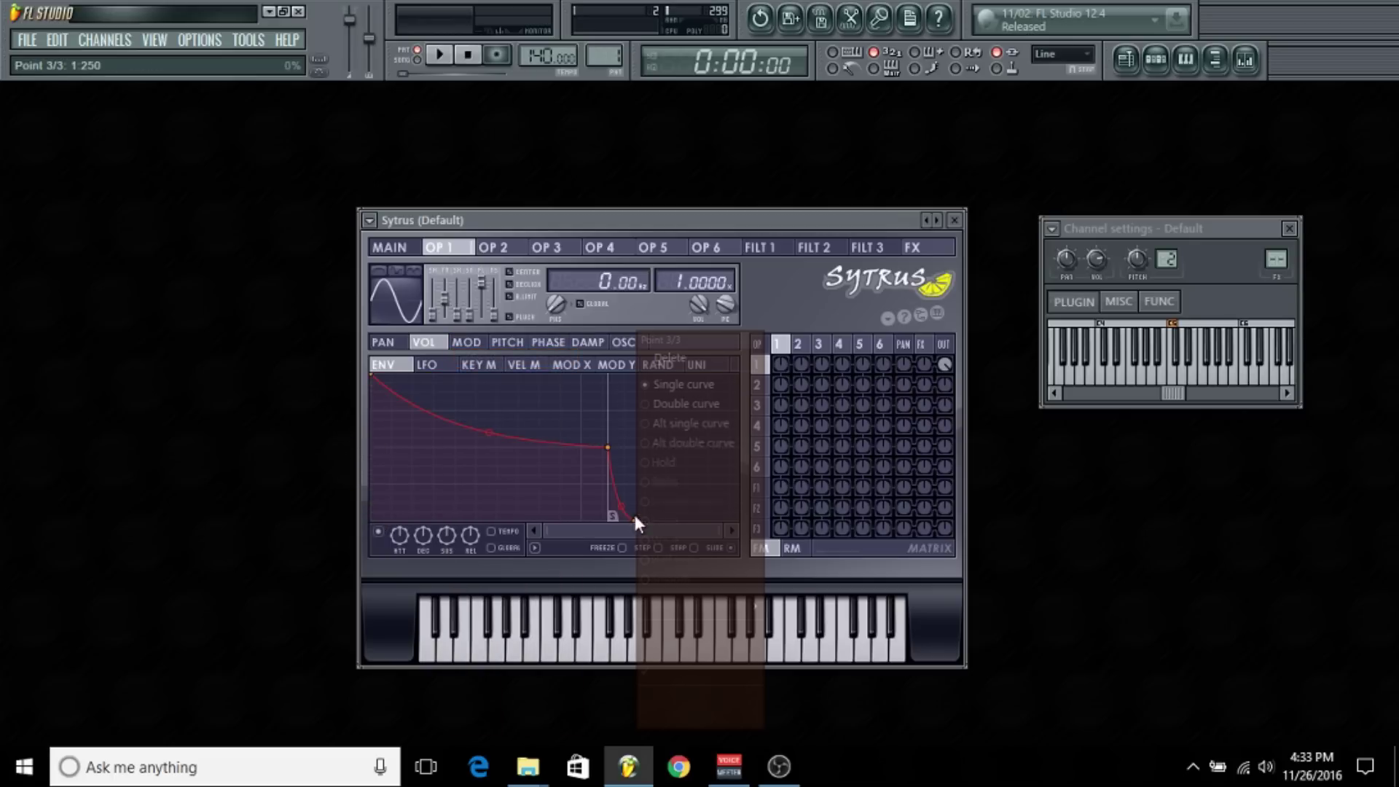
pyautogui.click(648, 361)
pyautogui.moveTo(612, 451); pyautogui.dragTo(588, 536)
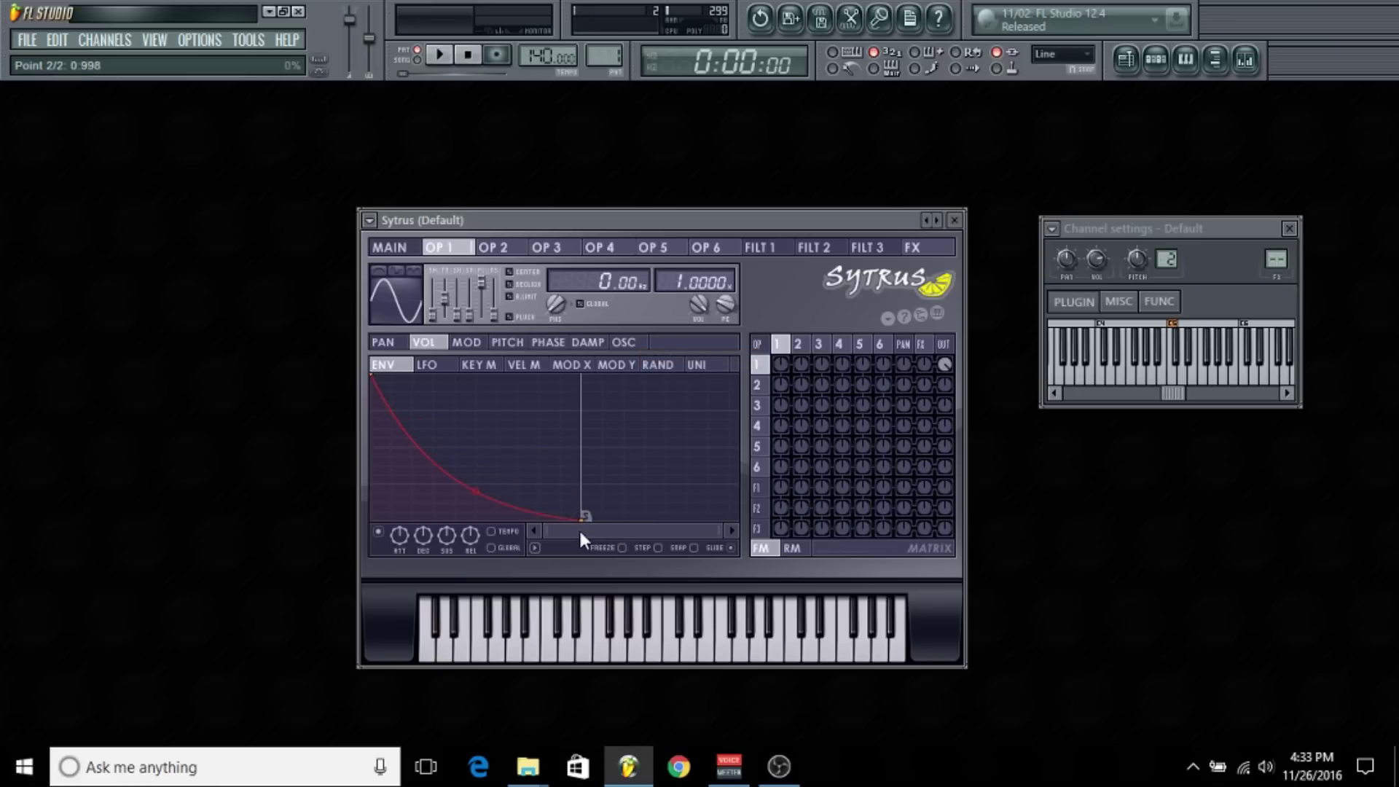
pyautogui.press('z')
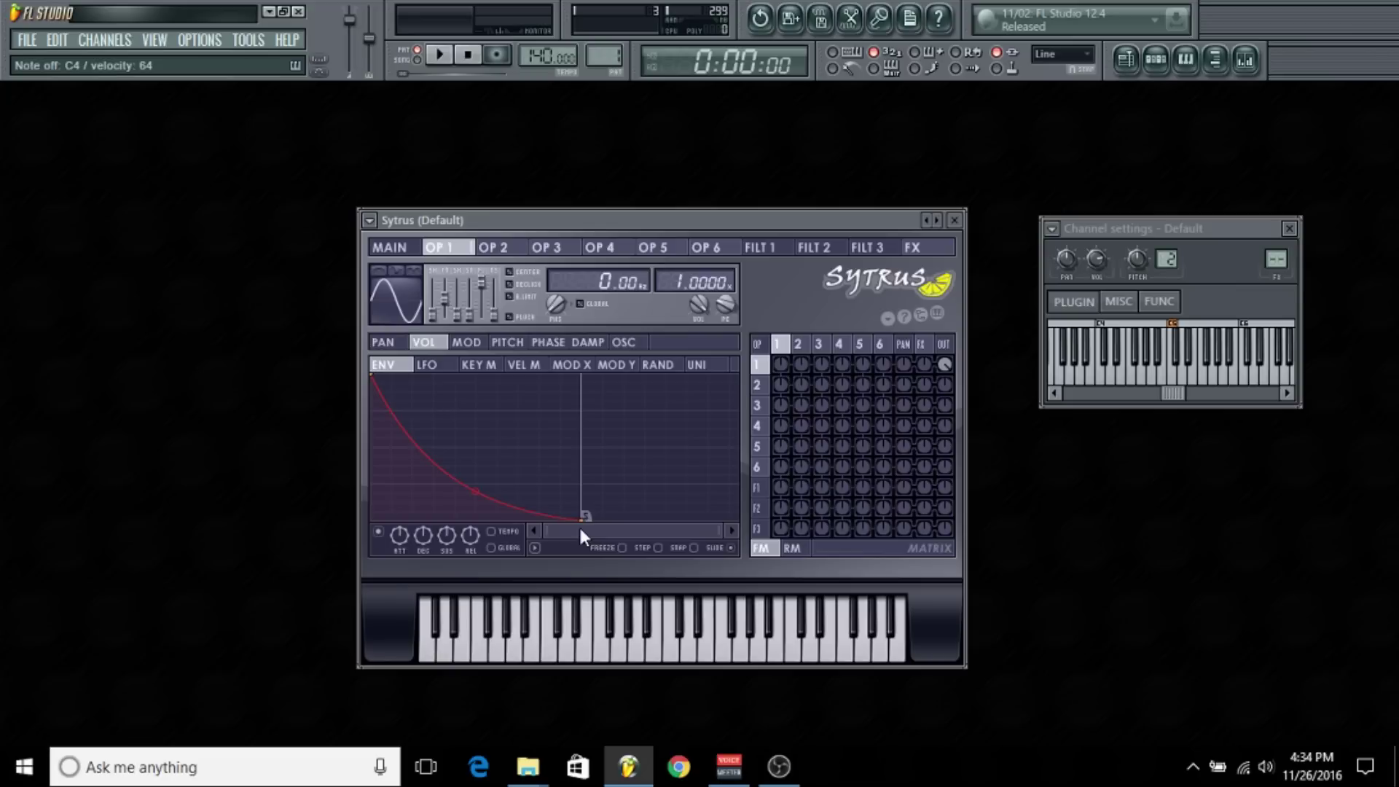
# Enable operator 1's pitch envelope, raise its start point to the top, and remove its decay and end points.
pyautogui.click(508, 343)
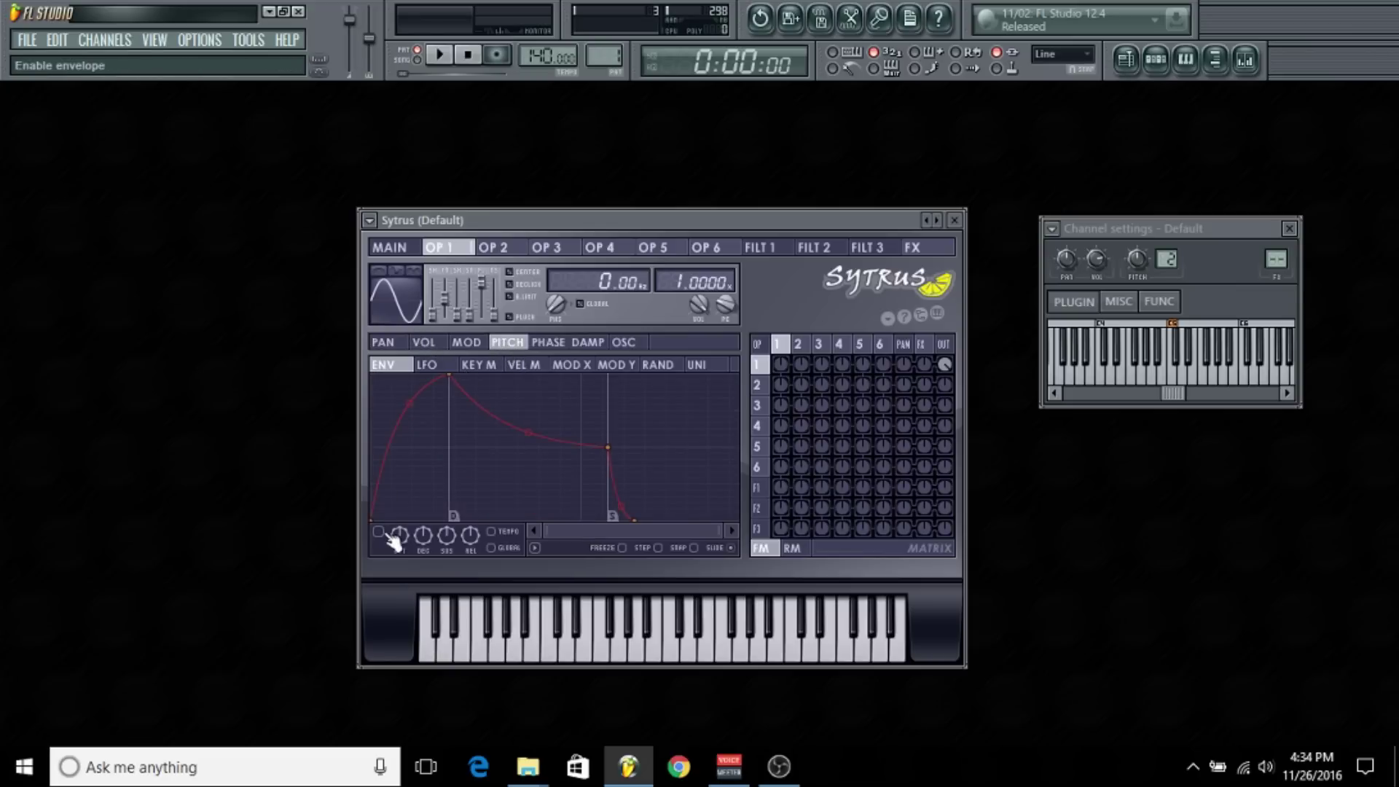
pyautogui.moveTo(374, 522); pyautogui.dragTo(342, 368)
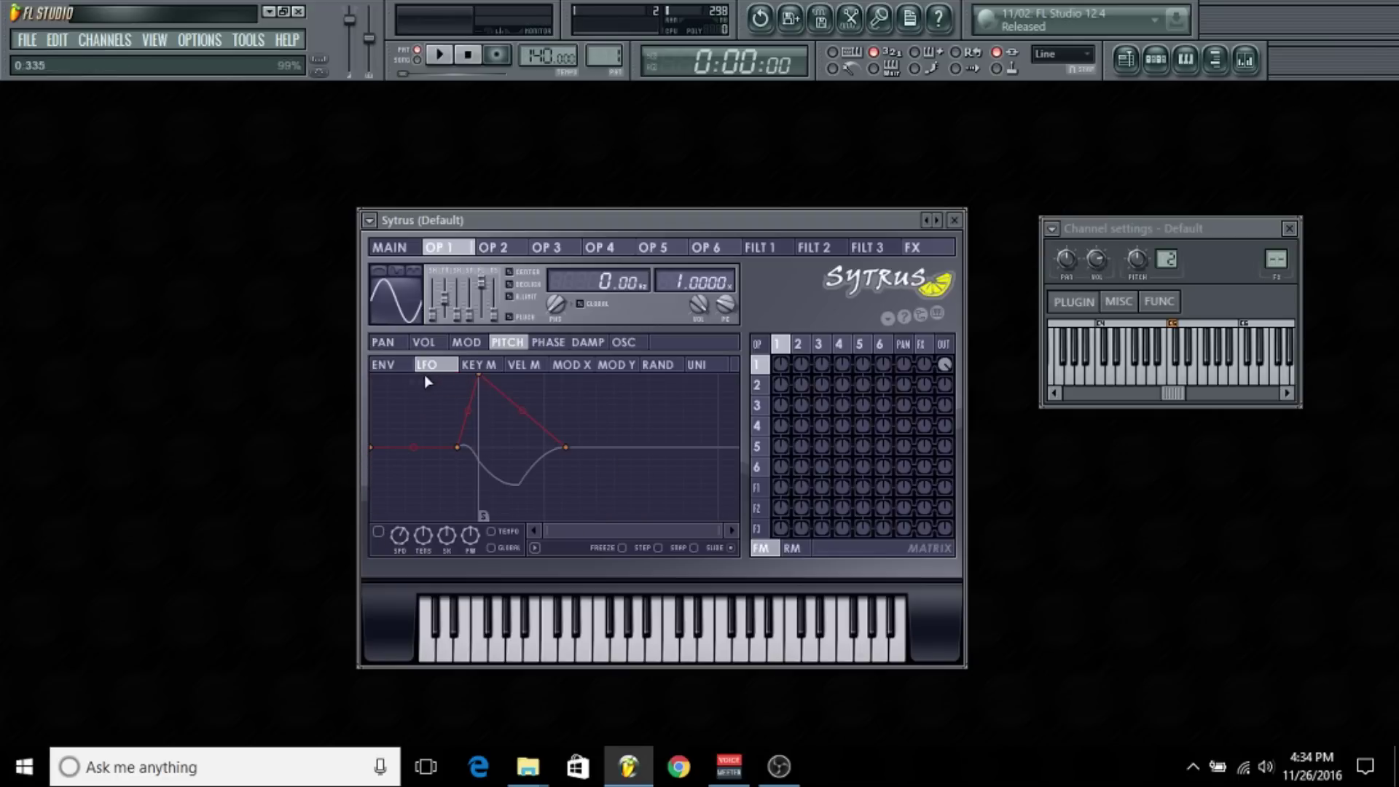
pyautogui.rightClick(450, 376)
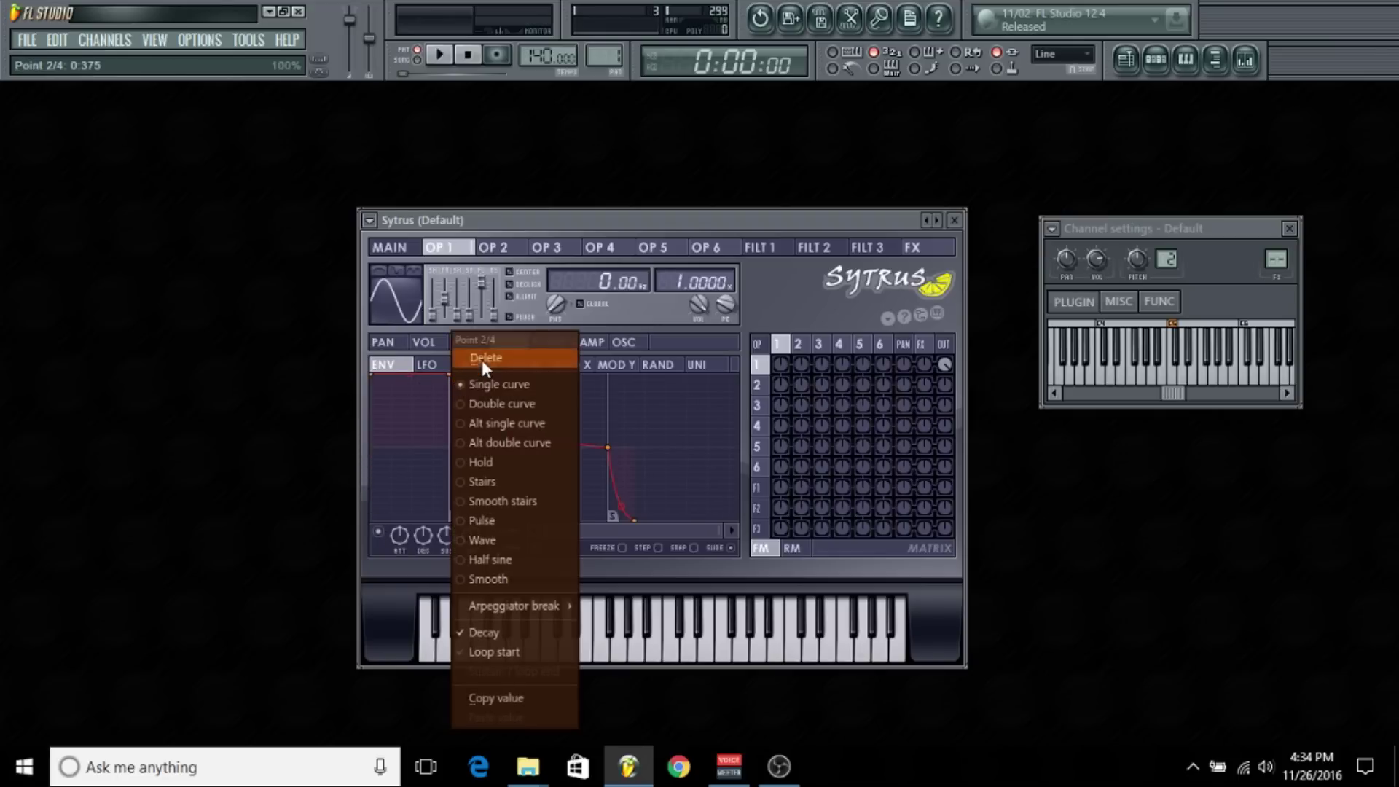
pyautogui.click(482, 360)
pyautogui.rightClick(641, 519)
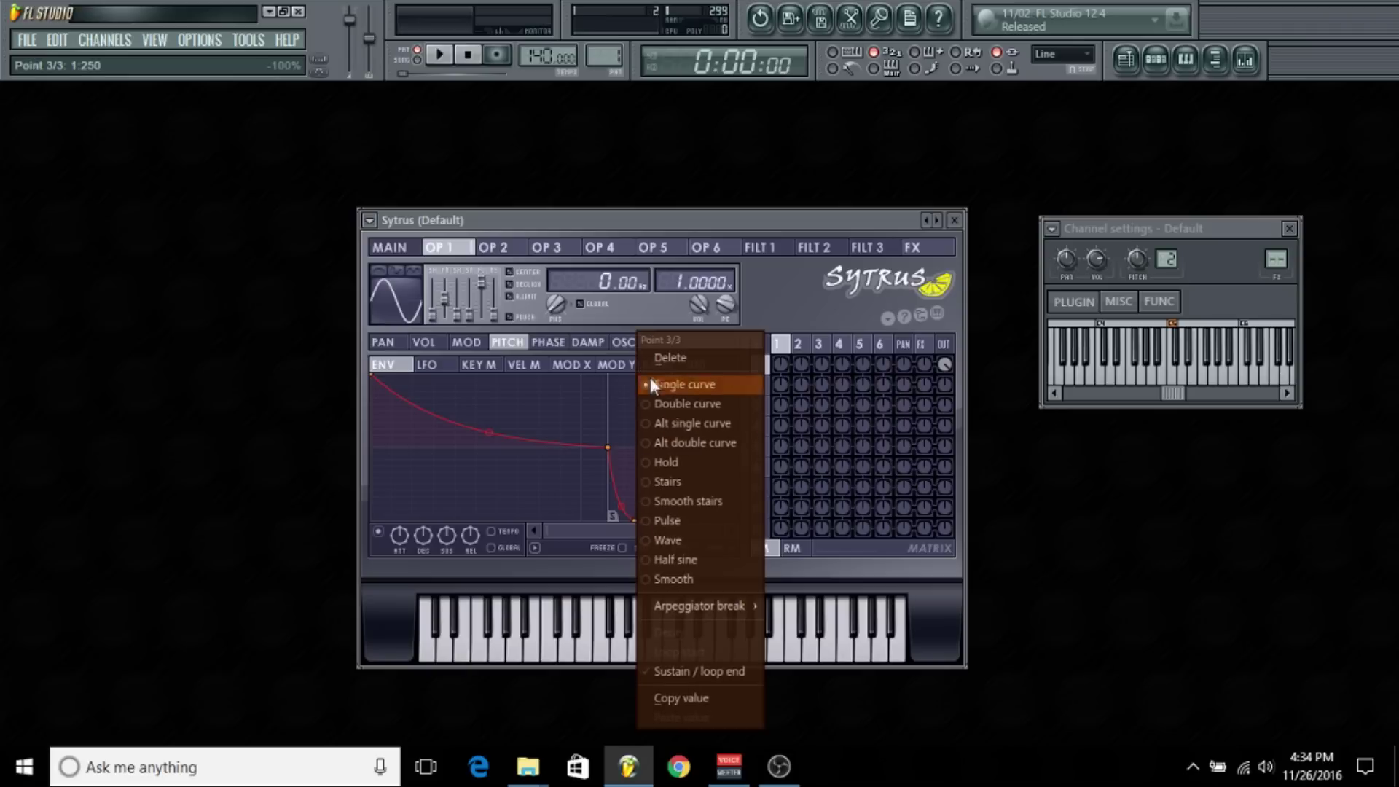
pyautogui.click(654, 356)
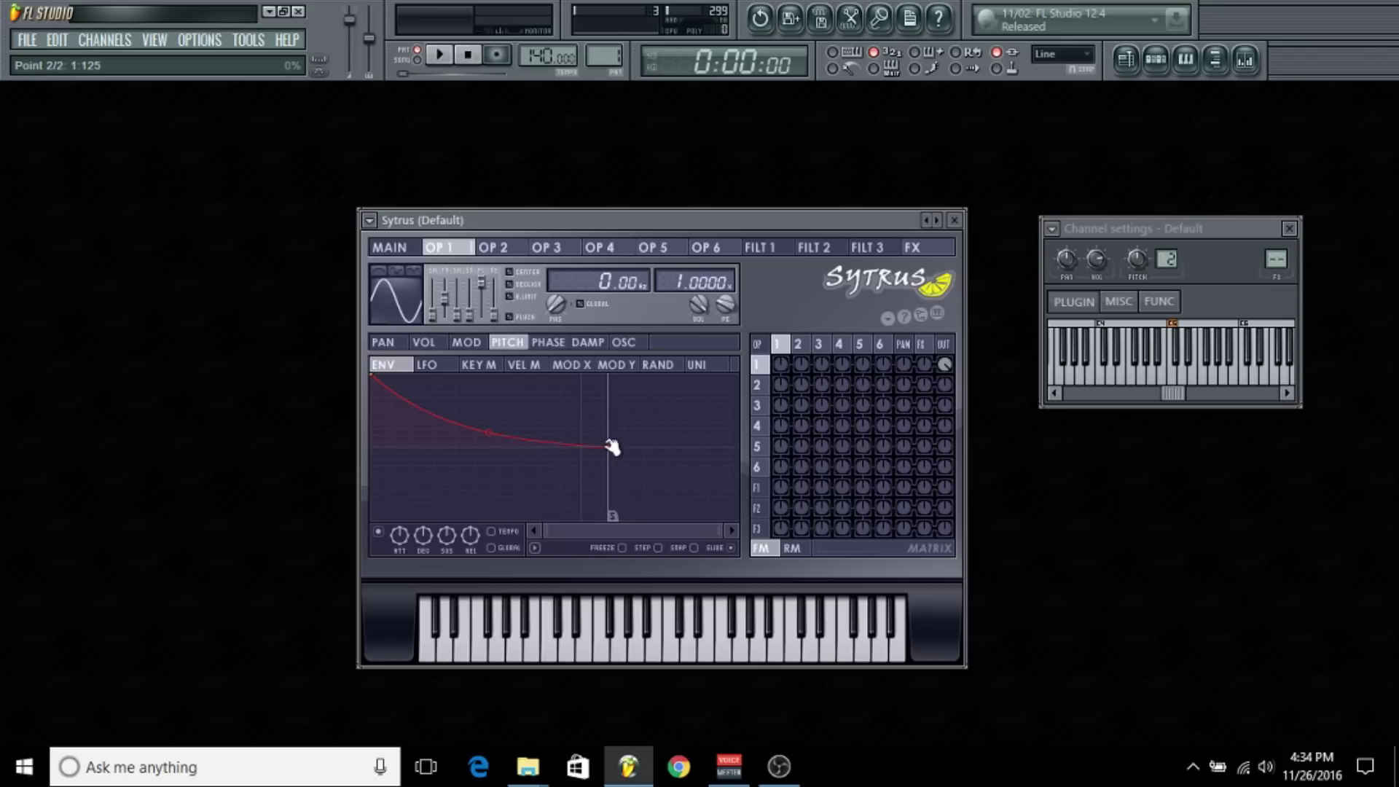
# Shorten the pitch sweep until C4 drops quickly to neutral pitch.
pyautogui.moveTo(614, 449); pyautogui.dragTo(666, 441)
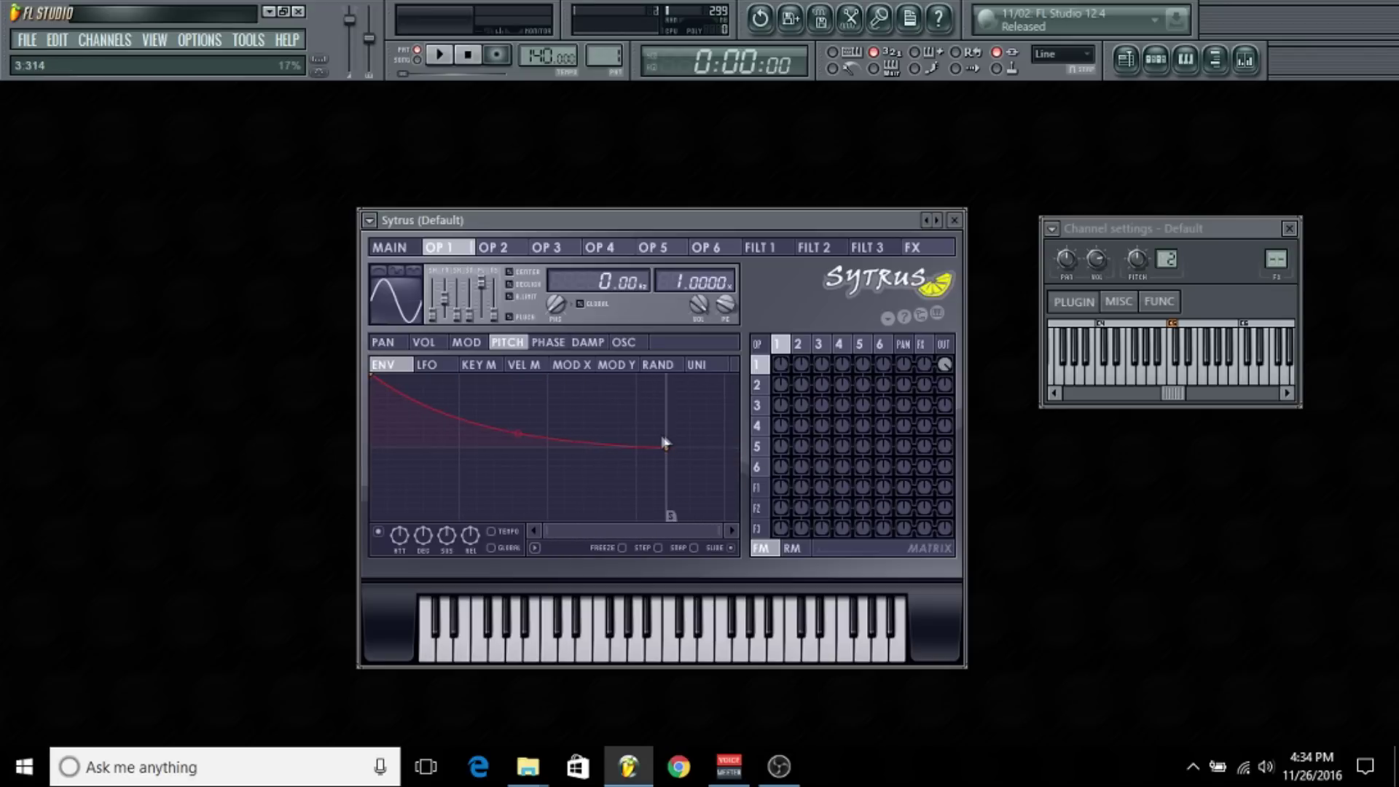
pyautogui.press('z')
pyautogui.moveTo(672, 448); pyautogui.dragTo(428, 447)
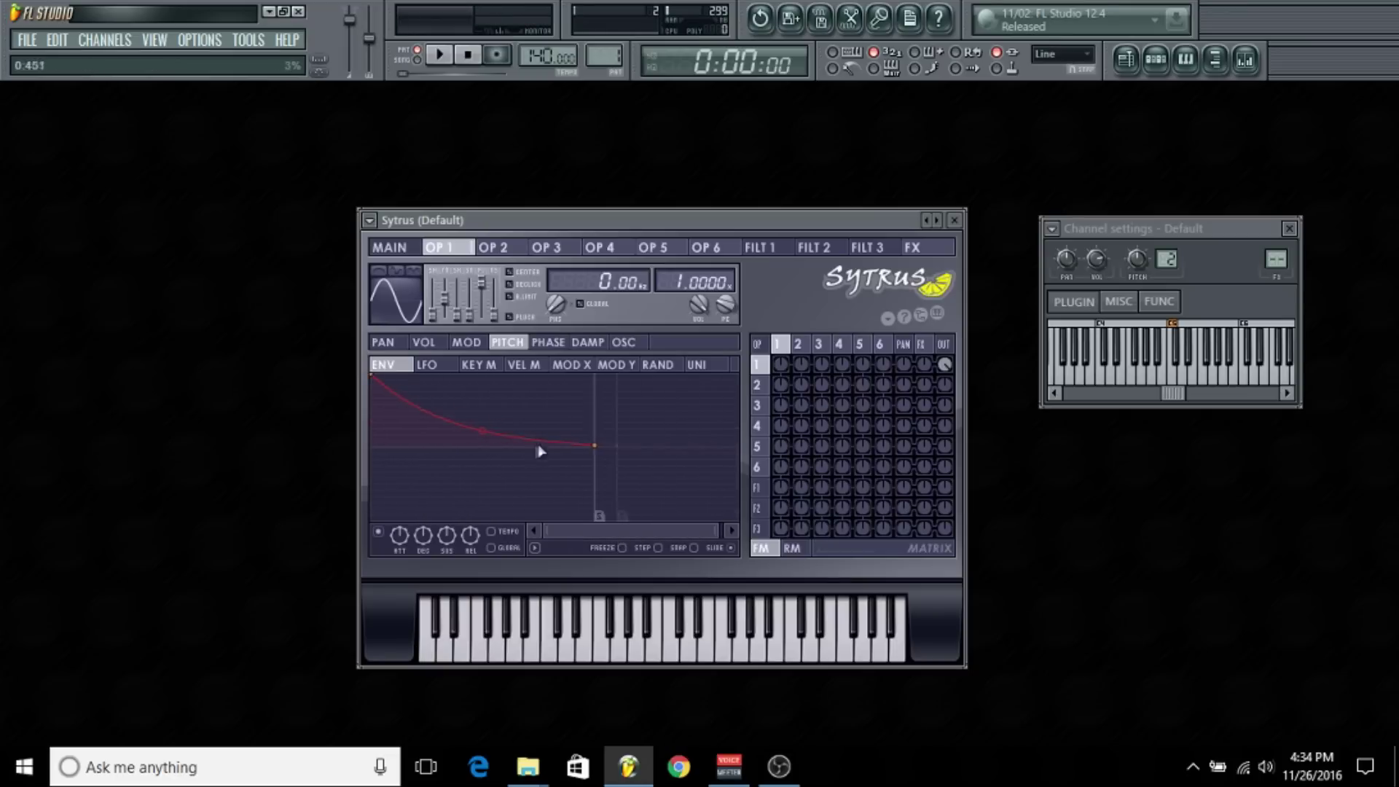
pyautogui.press('z')
pyautogui.moveTo(583, 449); pyautogui.dragTo(481, 452)
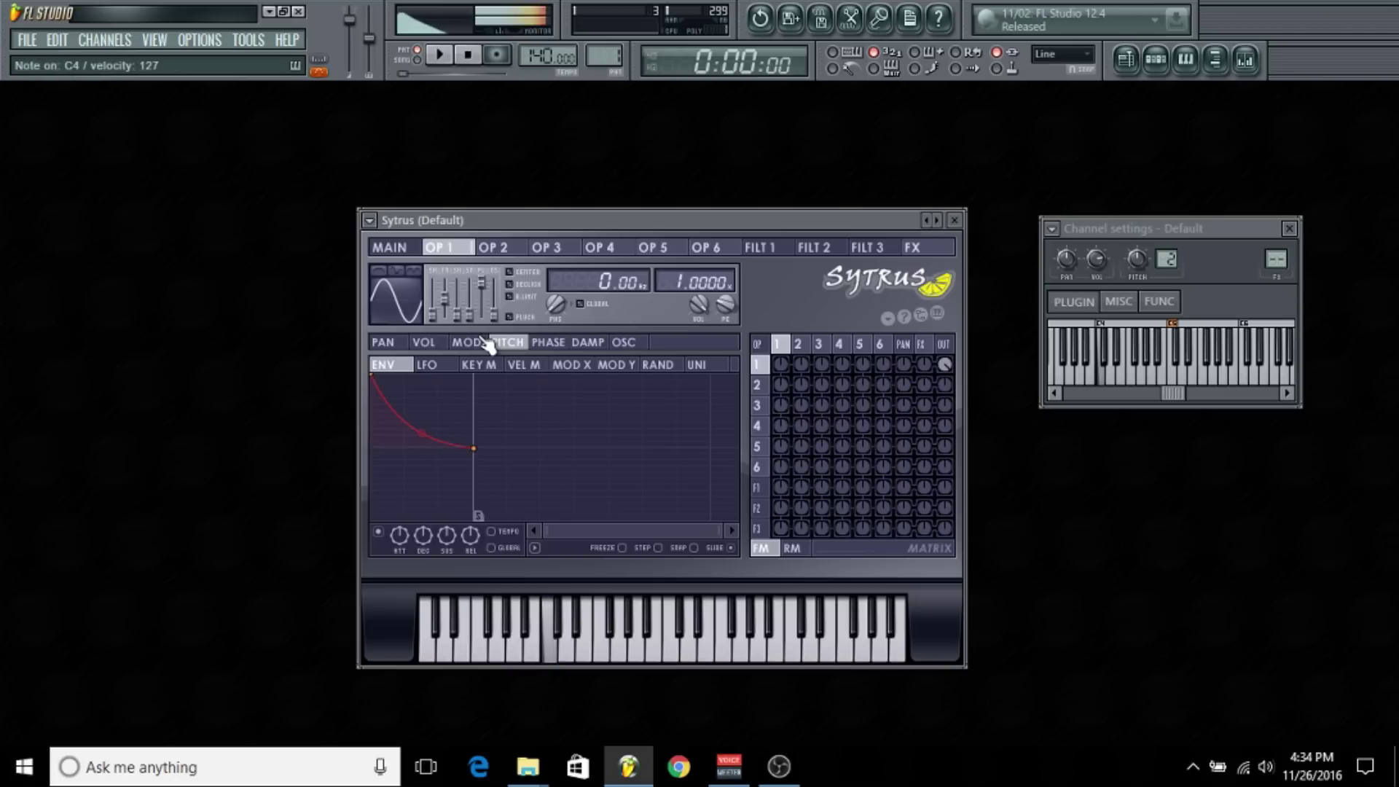
pyautogui.moveTo(522, 216); pyautogui.dragTo(467, 194)
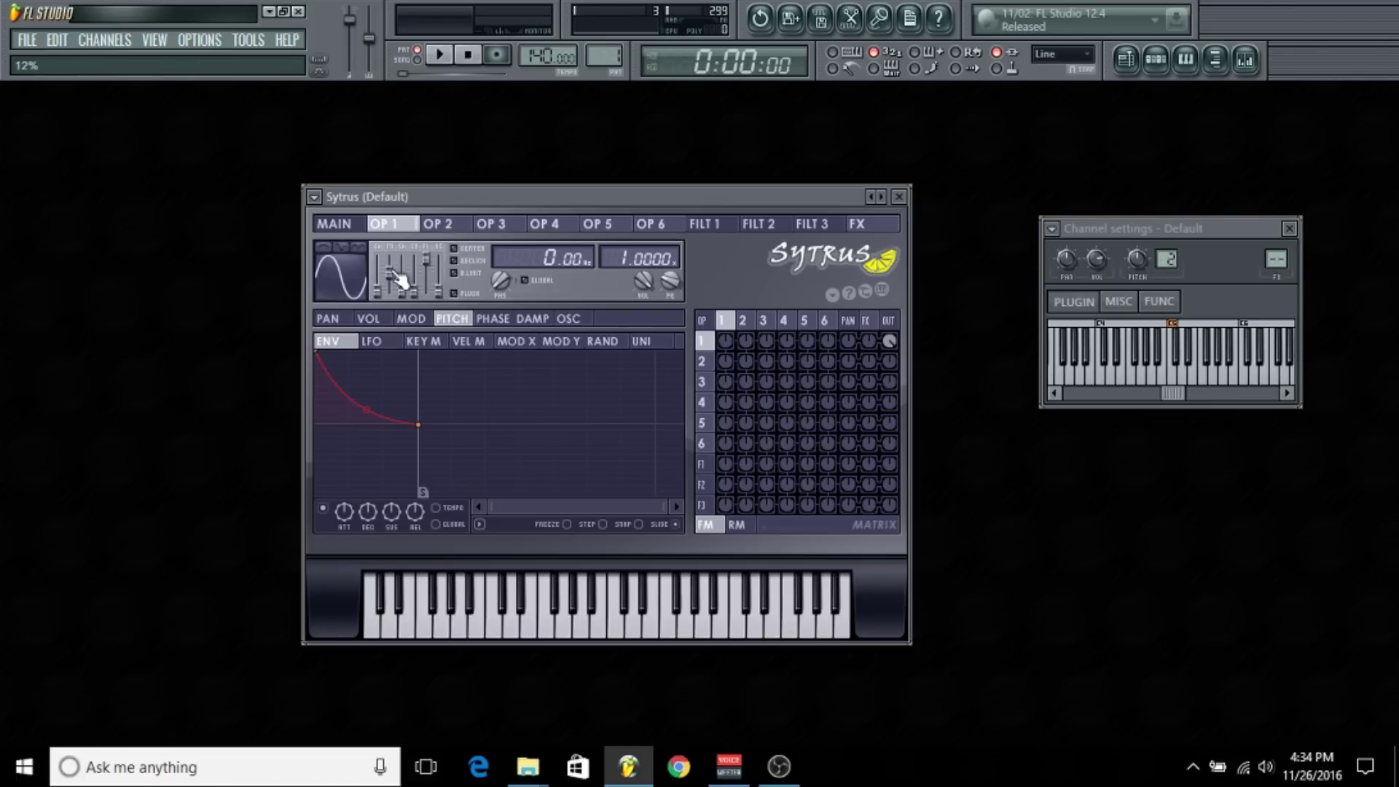
# Audition the 808 with repeated C4 notes, nudging an operator 1 slider to 25%.
pyautogui.press('z')
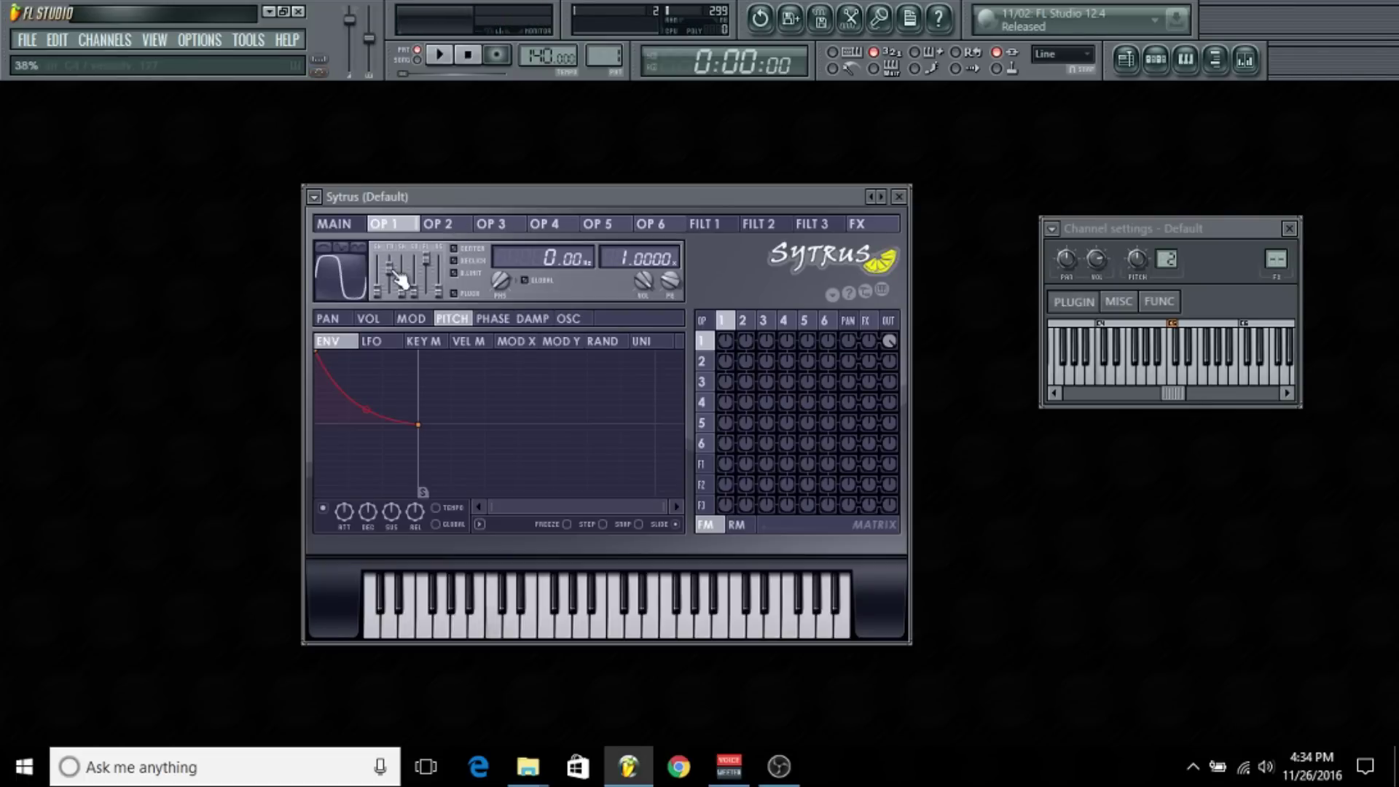
pyautogui.press('z')
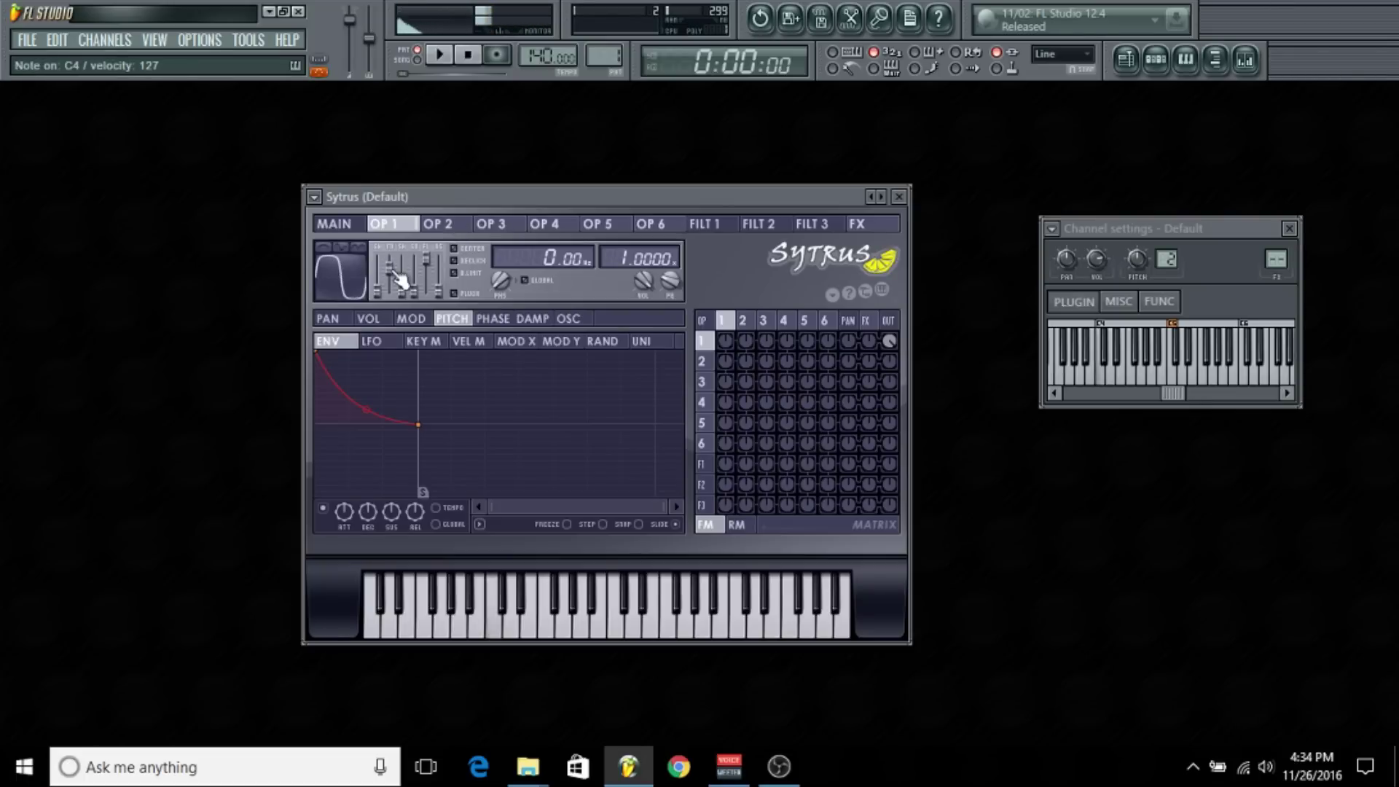
pyautogui.press('z')
pyautogui.click(394, 271)
pyautogui.press('z')
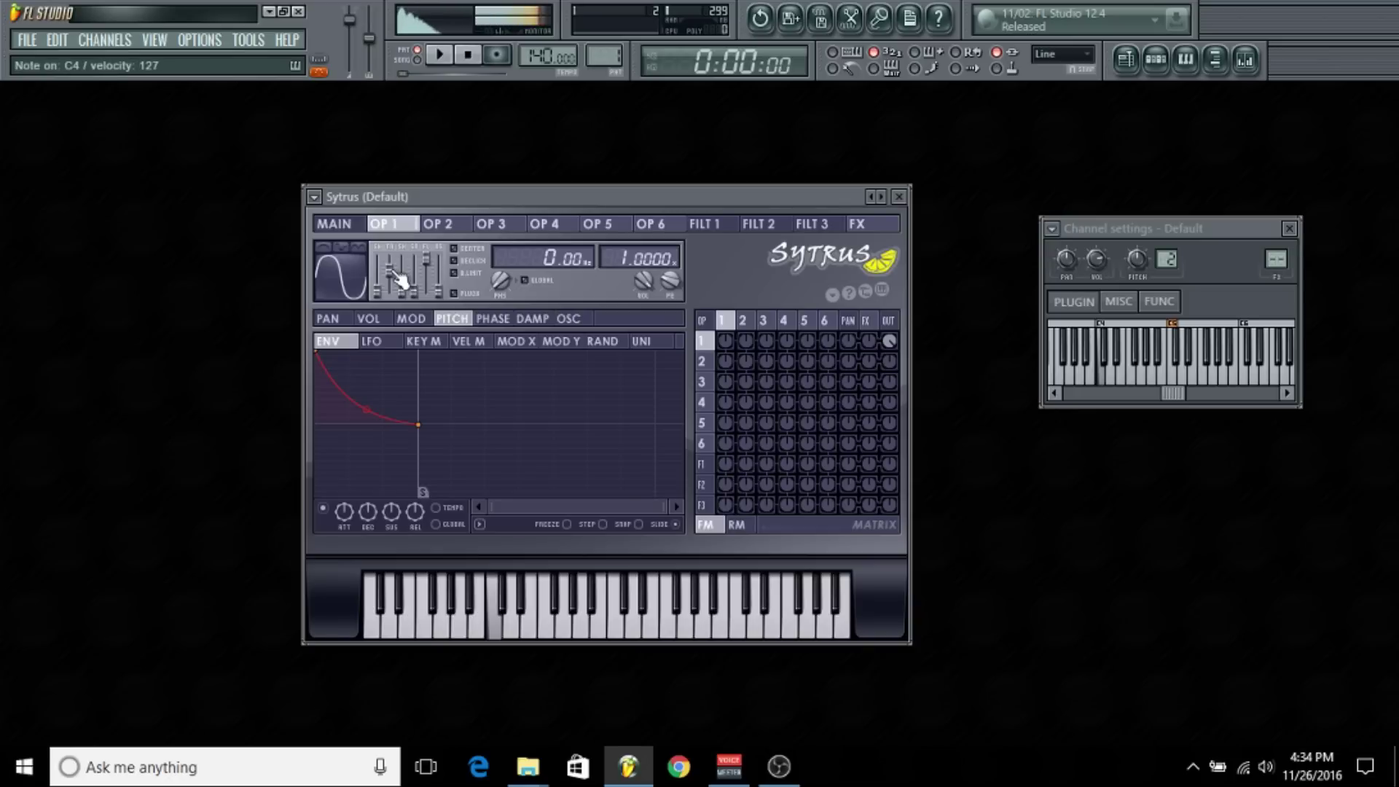
pyautogui.press('z')
pyautogui.press('z')
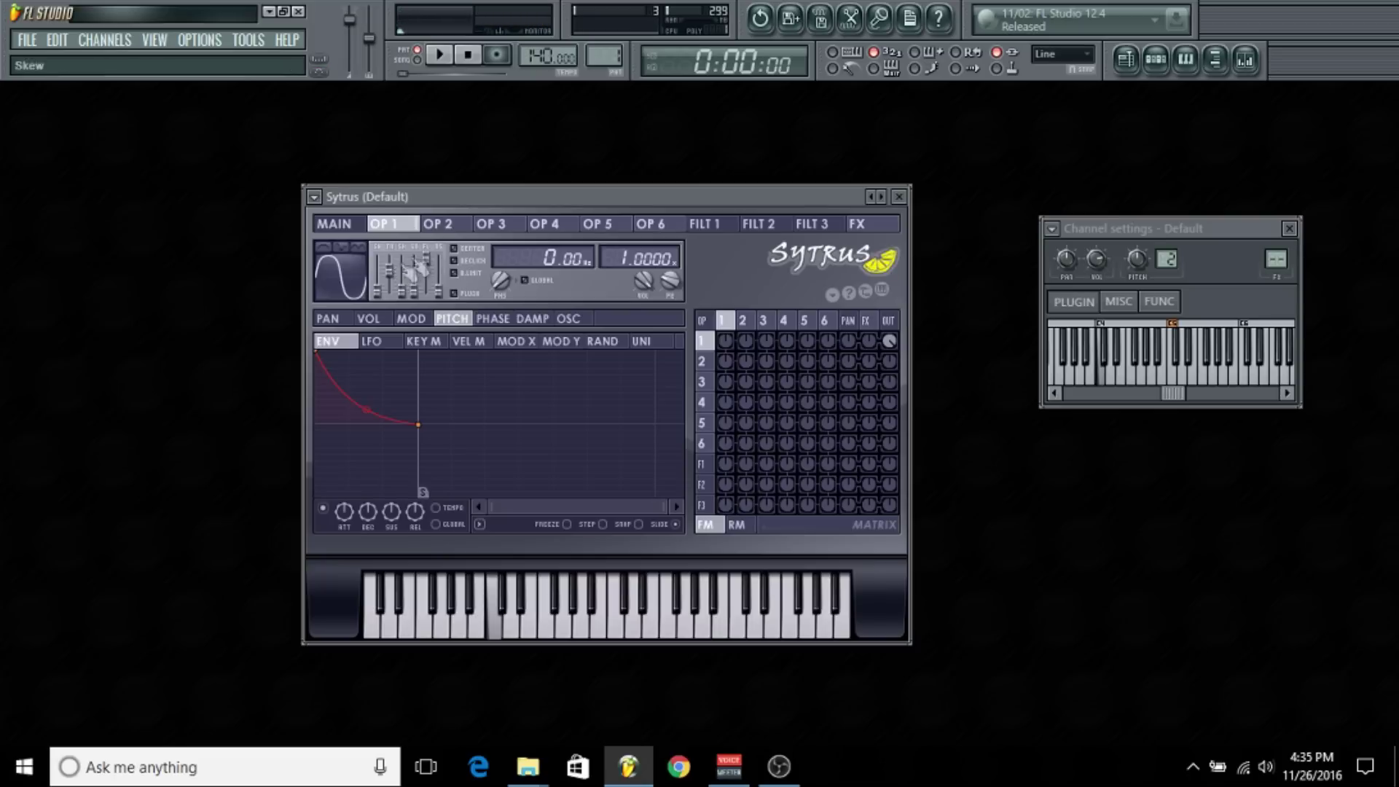
pyautogui.moveTo(698, 199); pyautogui.dragTo(727, 214)
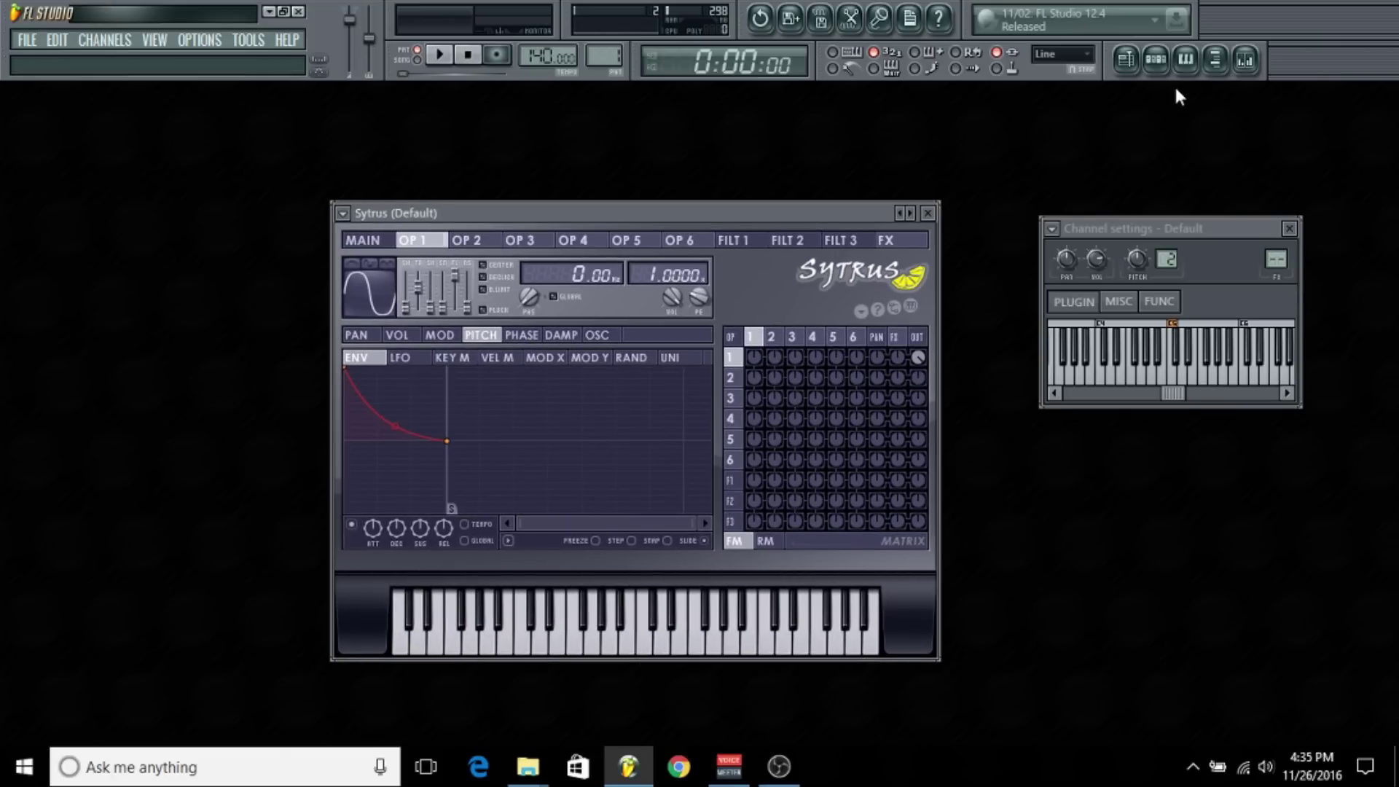
# Open the Mixer and load Edison into Insert 1's first effect slot.
pyautogui.moveTo(825, 213); pyautogui.dragTo(838, 301)
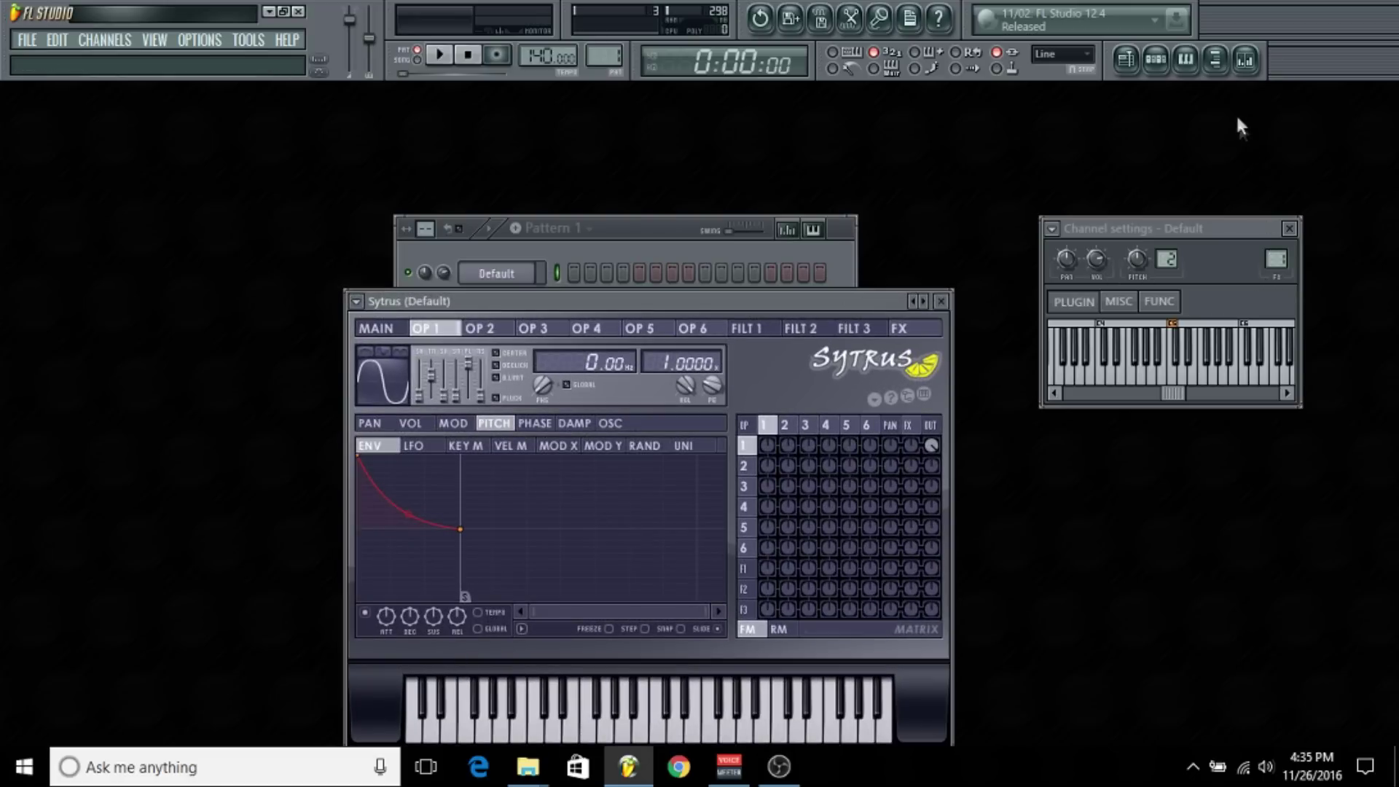
pyautogui.click(1245, 59)
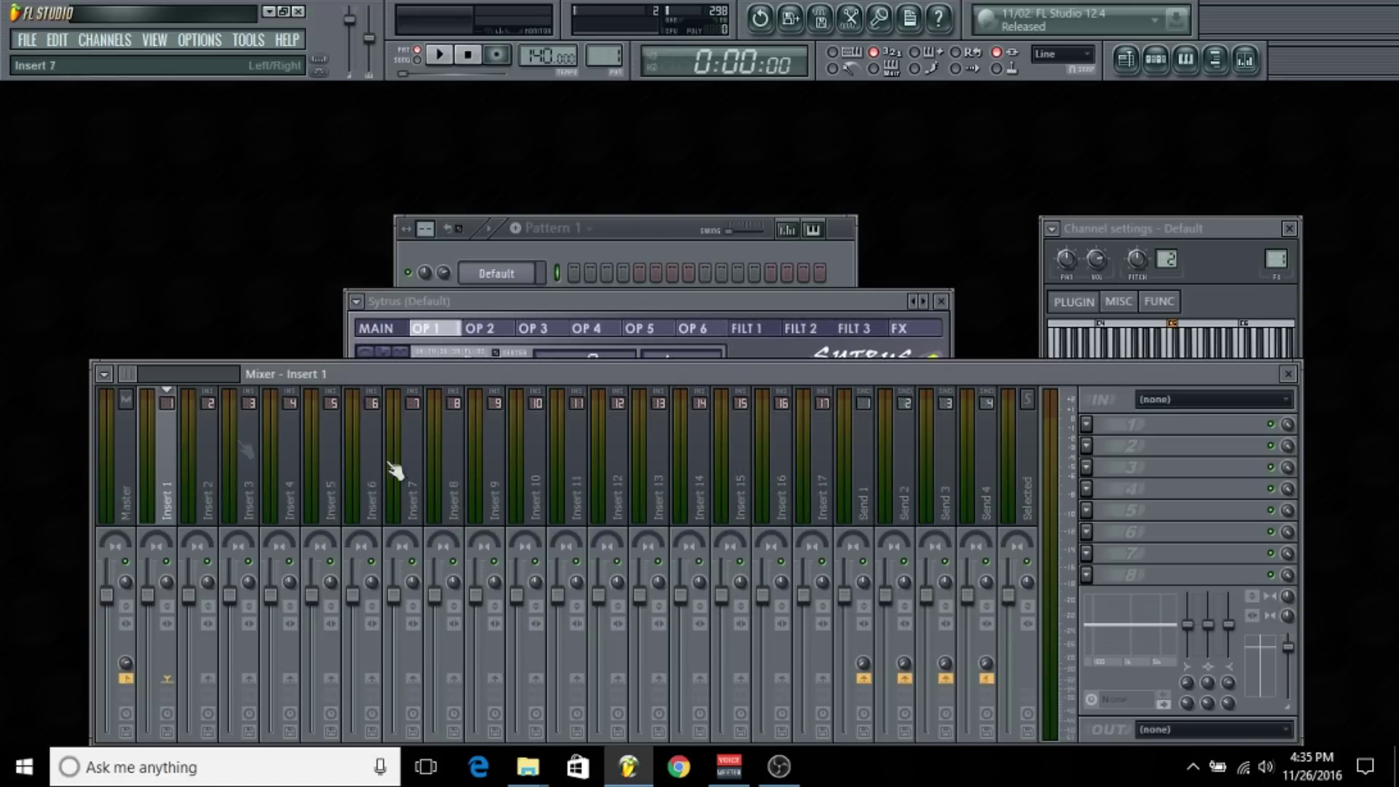
pyautogui.click(1087, 426)
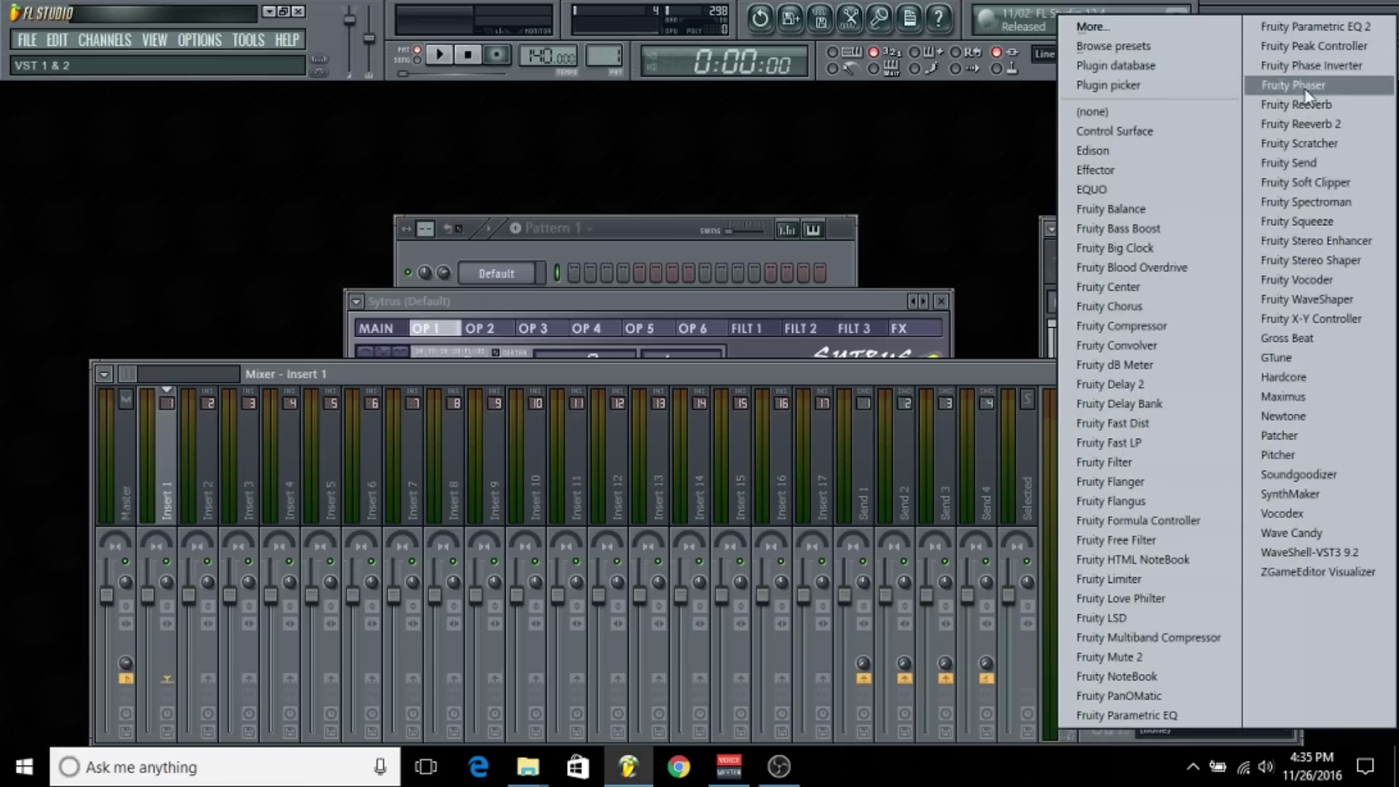
pyautogui.click(1130, 150)
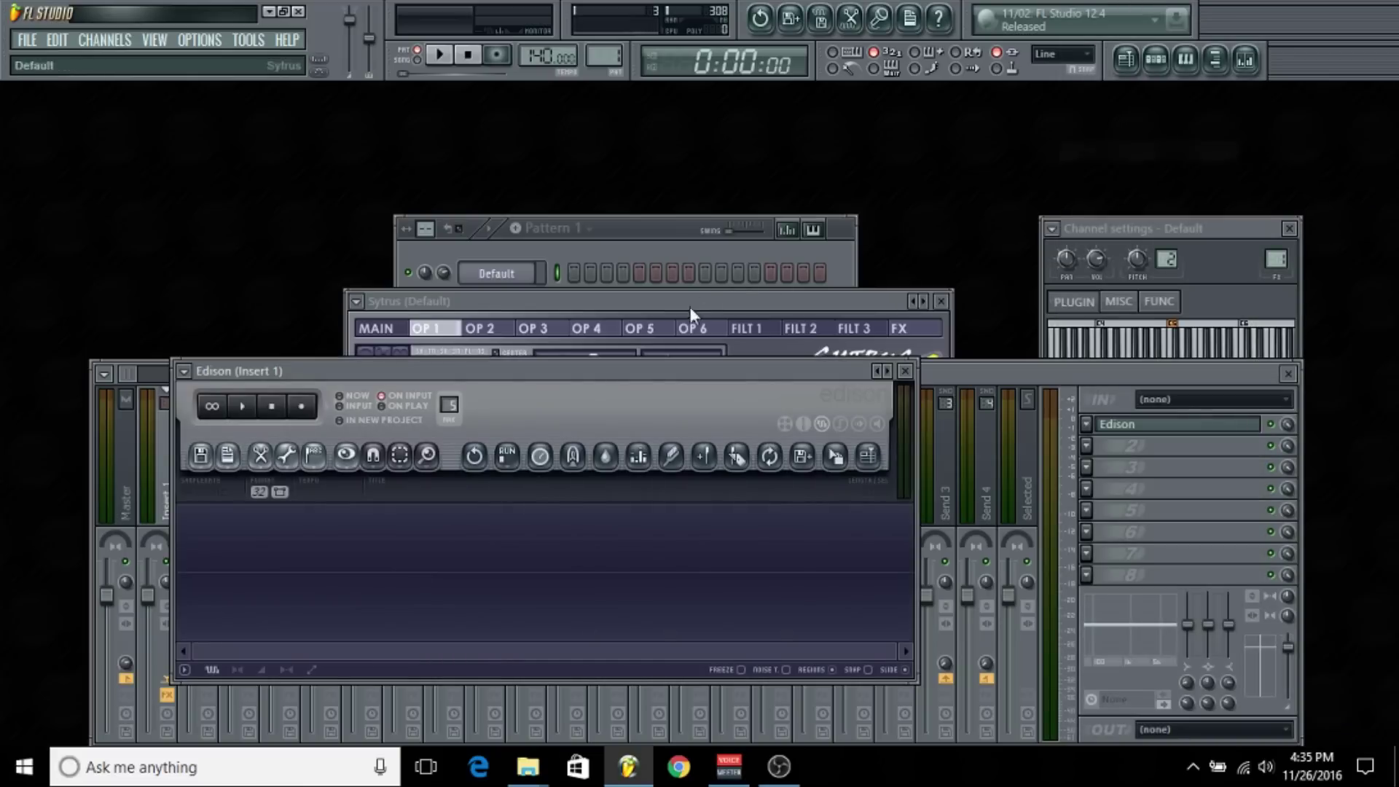
pyautogui.moveTo(658, 368); pyautogui.dragTo(1019, 327)
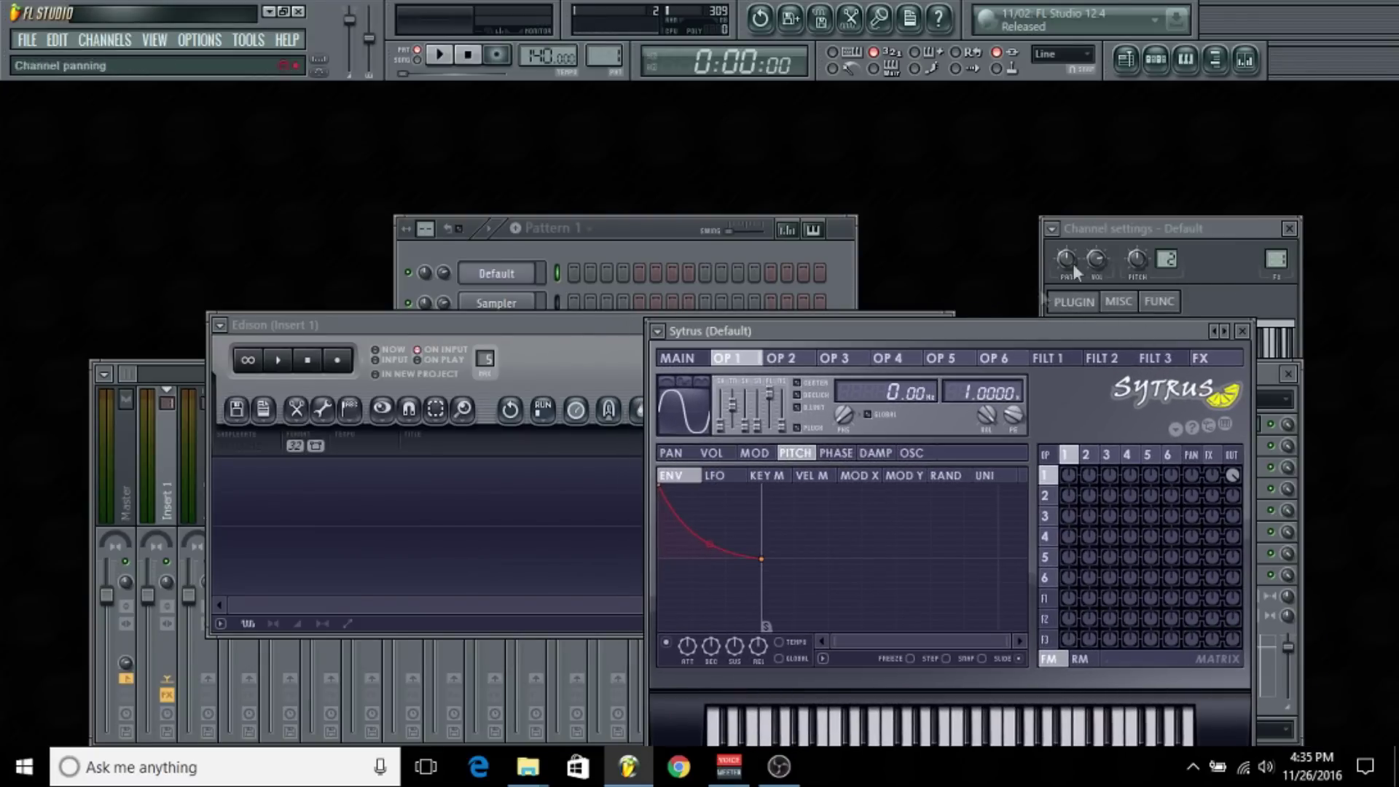
# Play a test note through Insert 1, then arrange the Edison and Sytrus windows side by side.
pyautogui.click(175, 461)
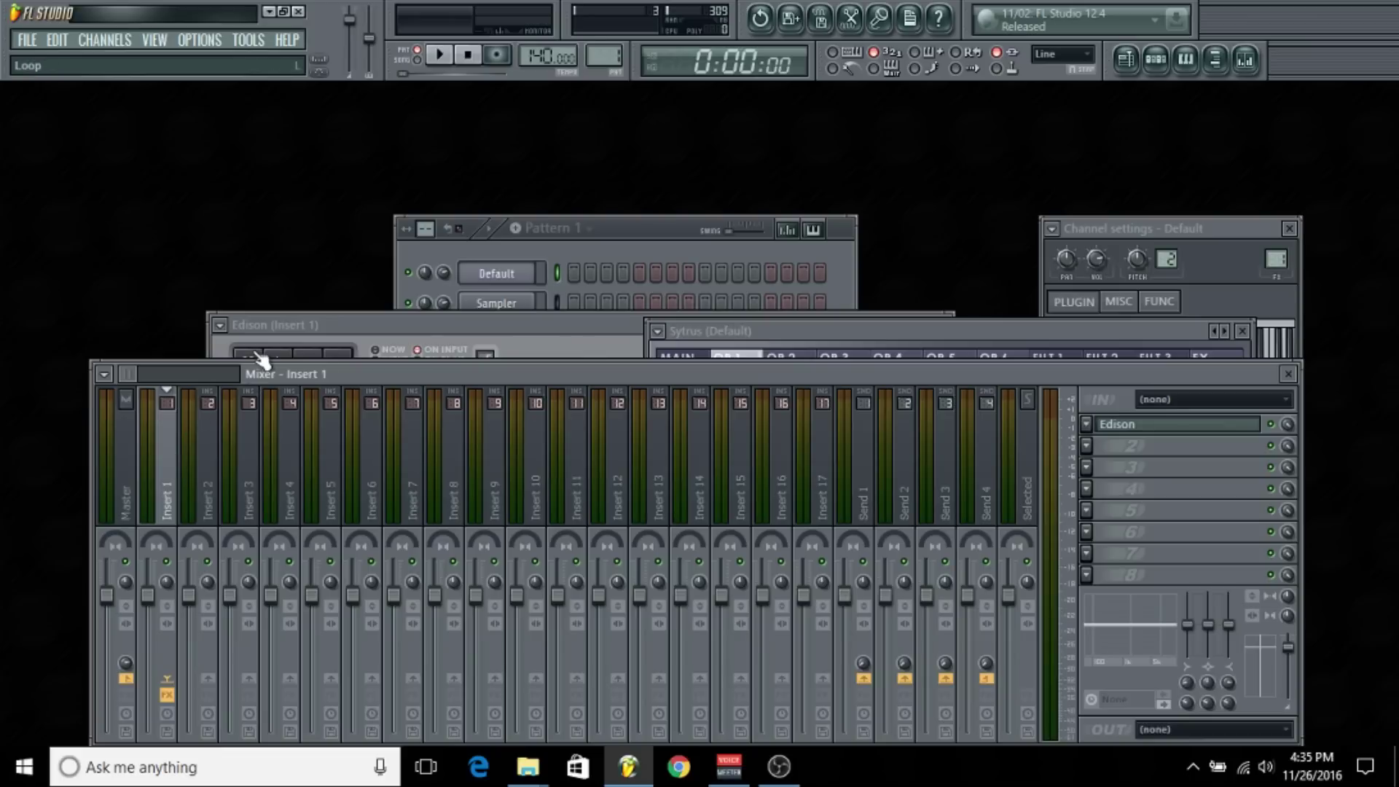
pyautogui.press('z')
pyautogui.moveTo(445, 333); pyautogui.dragTo(378, 350)
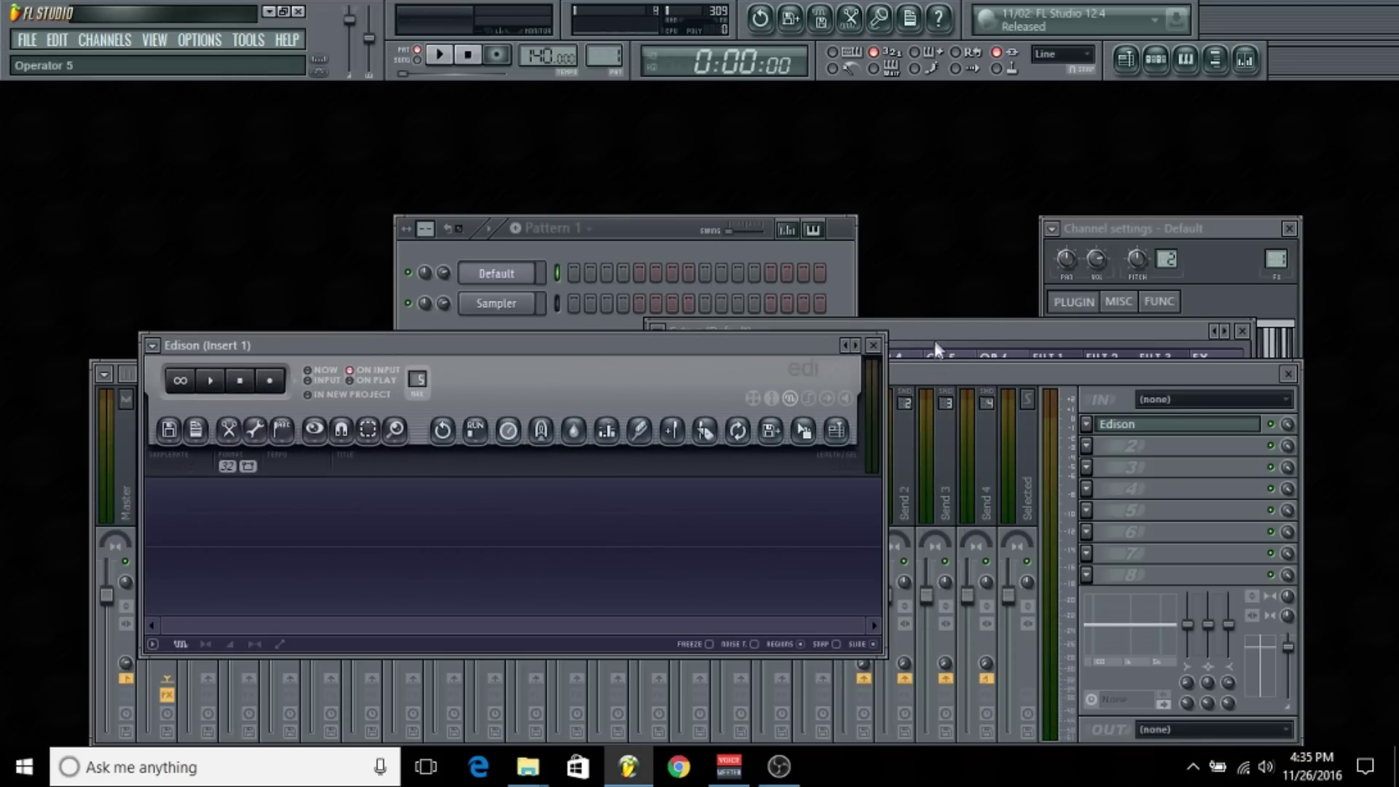
pyautogui.moveTo(937, 333); pyautogui.dragTo(1100, 211)
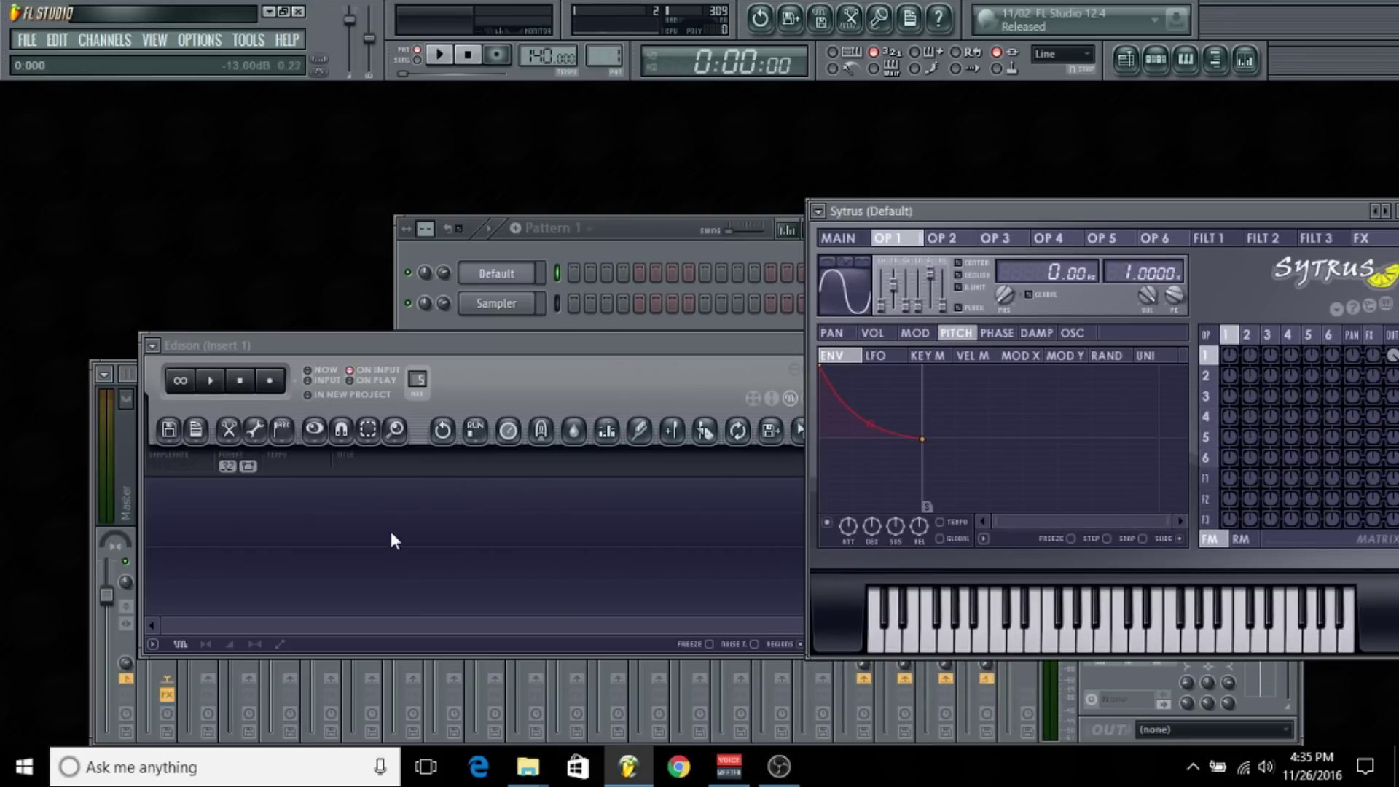
# Record the 808 hit into Edison as a roughly 3.1-second decaying waveform.
pyautogui.click(270, 380)
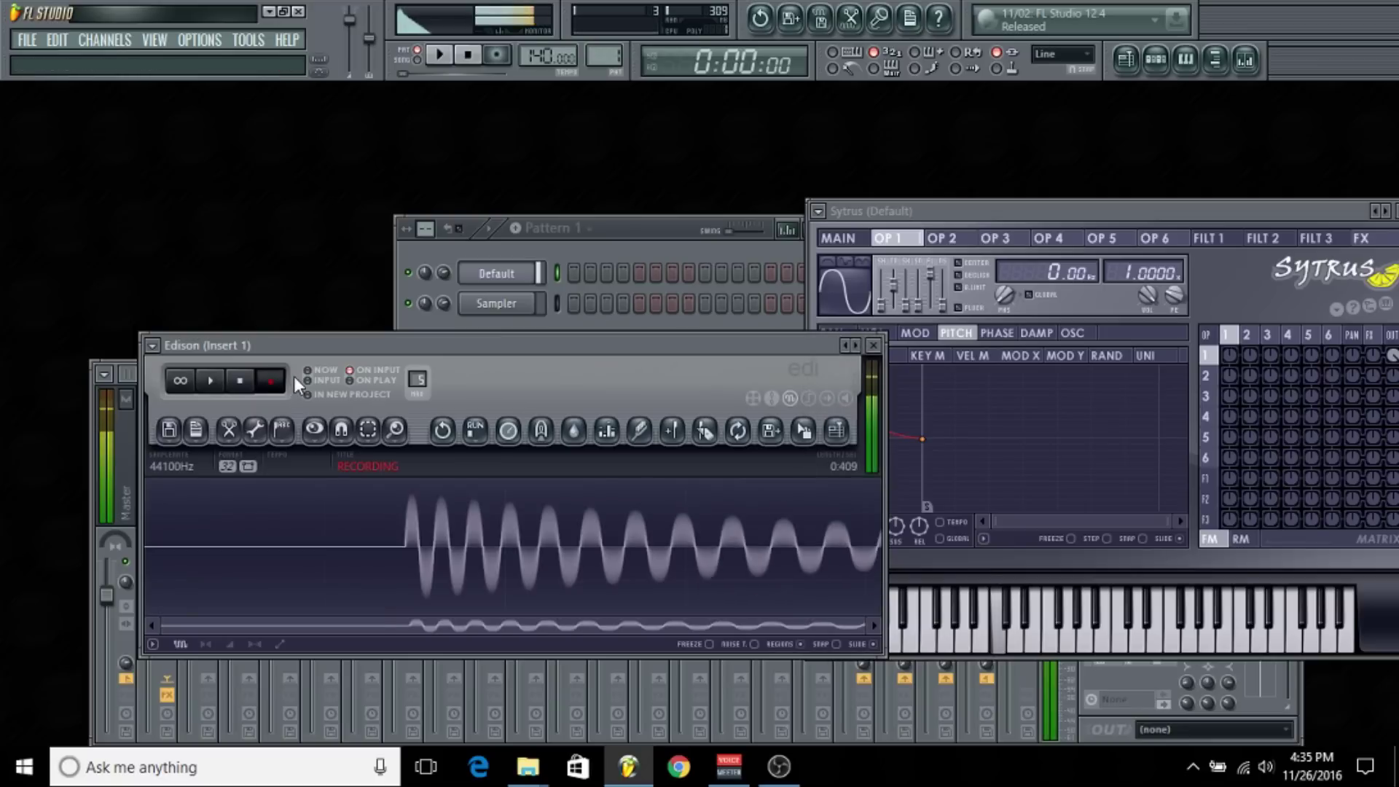
pyautogui.click(245, 382)
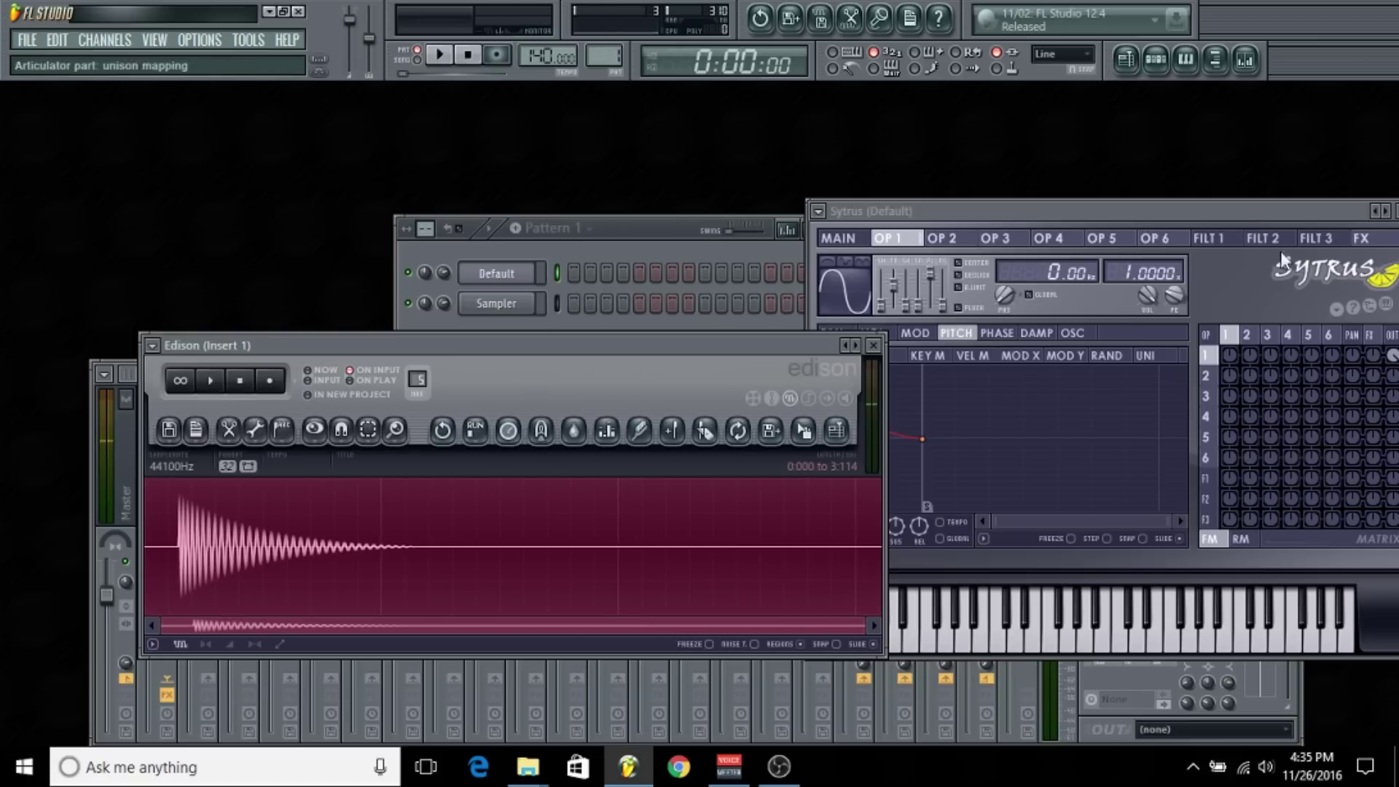
pyautogui.moveTo(696, 343); pyautogui.dragTo(956, 260)
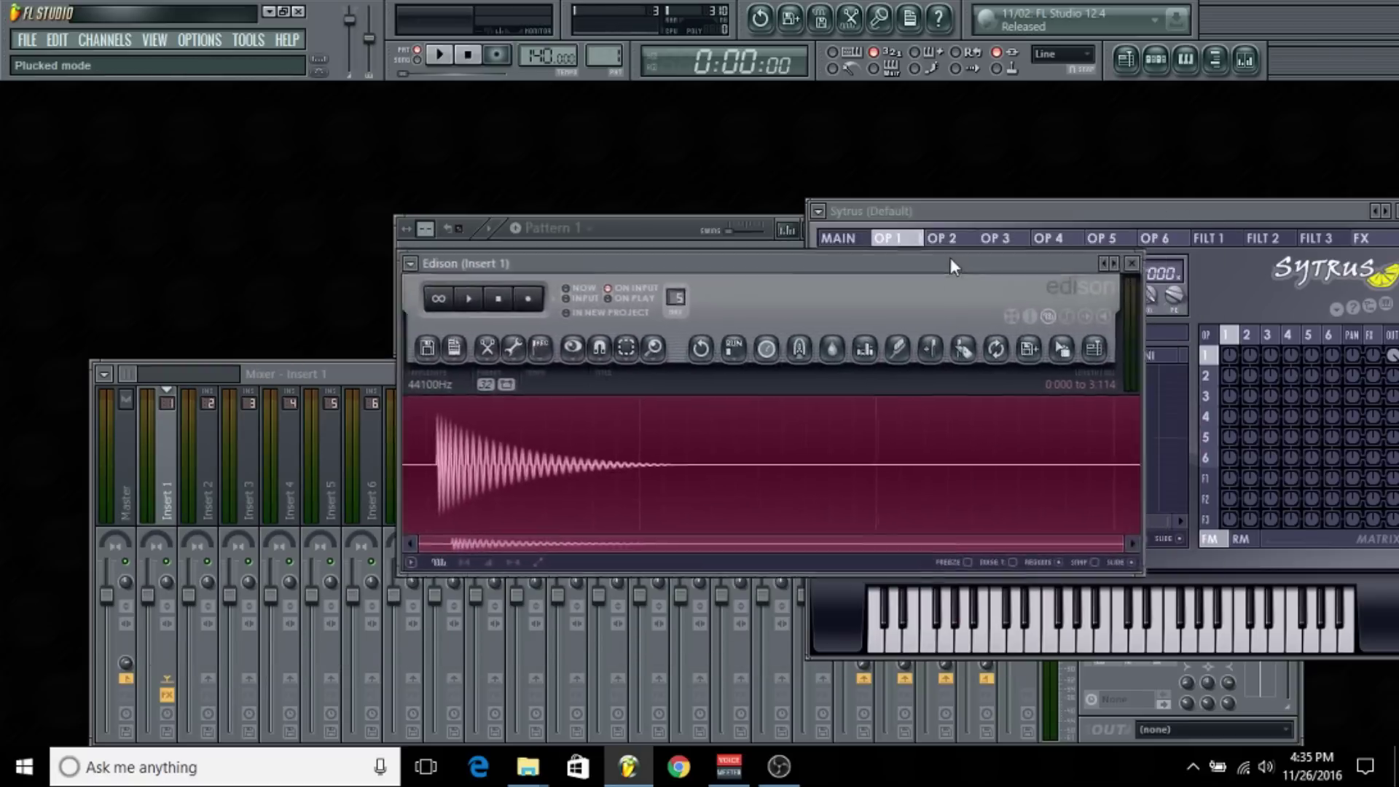
# Play back the recording, then delete the silent lead-in before the hit.
pyautogui.click(589, 446)
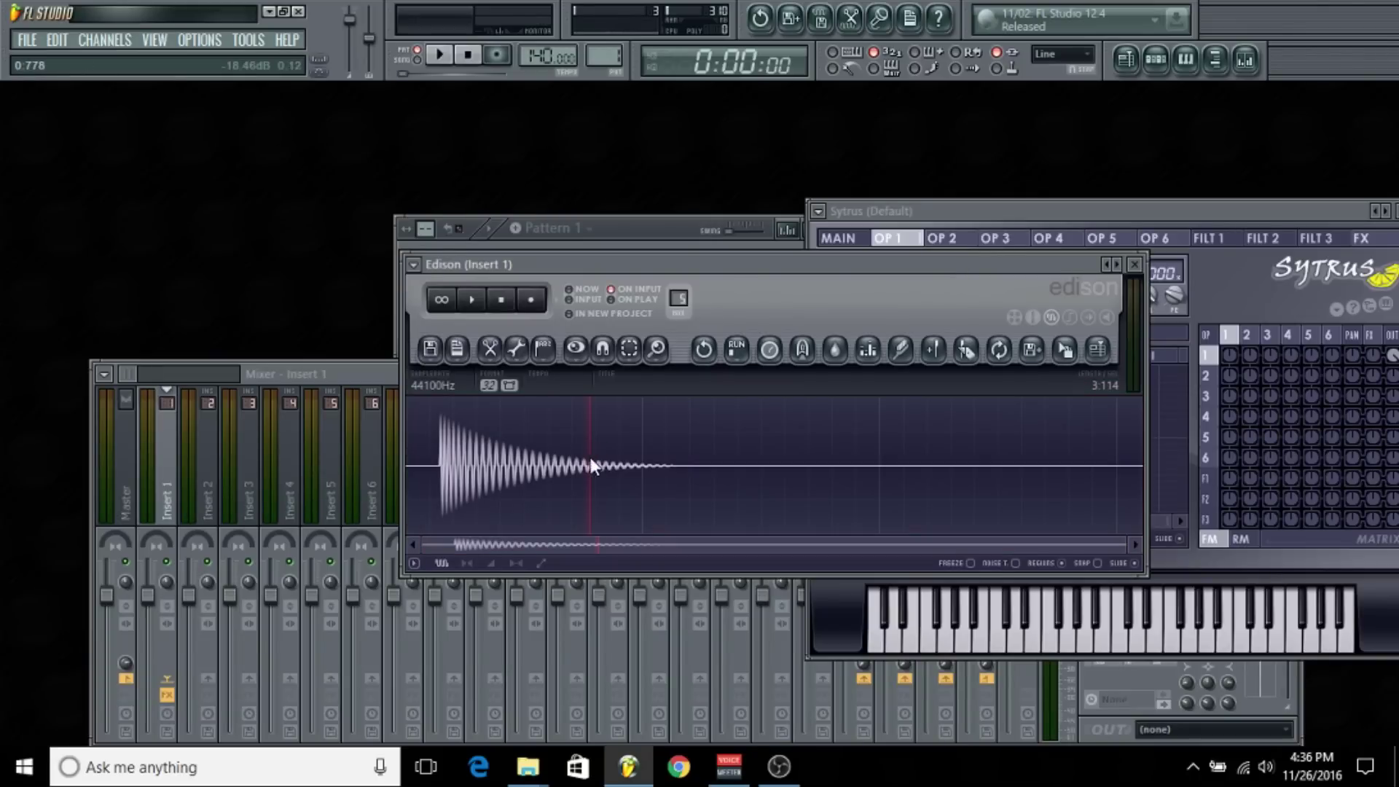
pyautogui.click(481, 304)
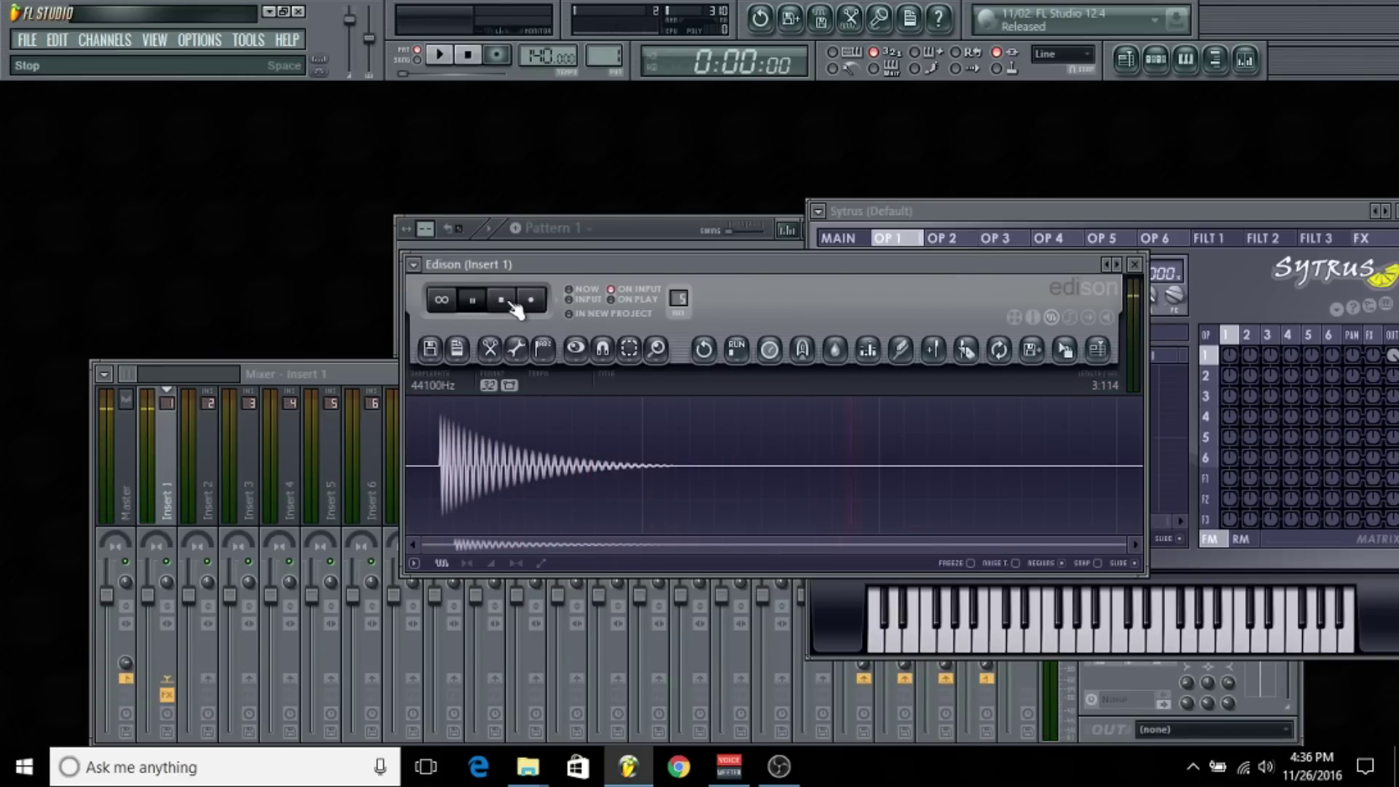
pyautogui.click(502, 300)
pyautogui.scroll(2, 612, 485)
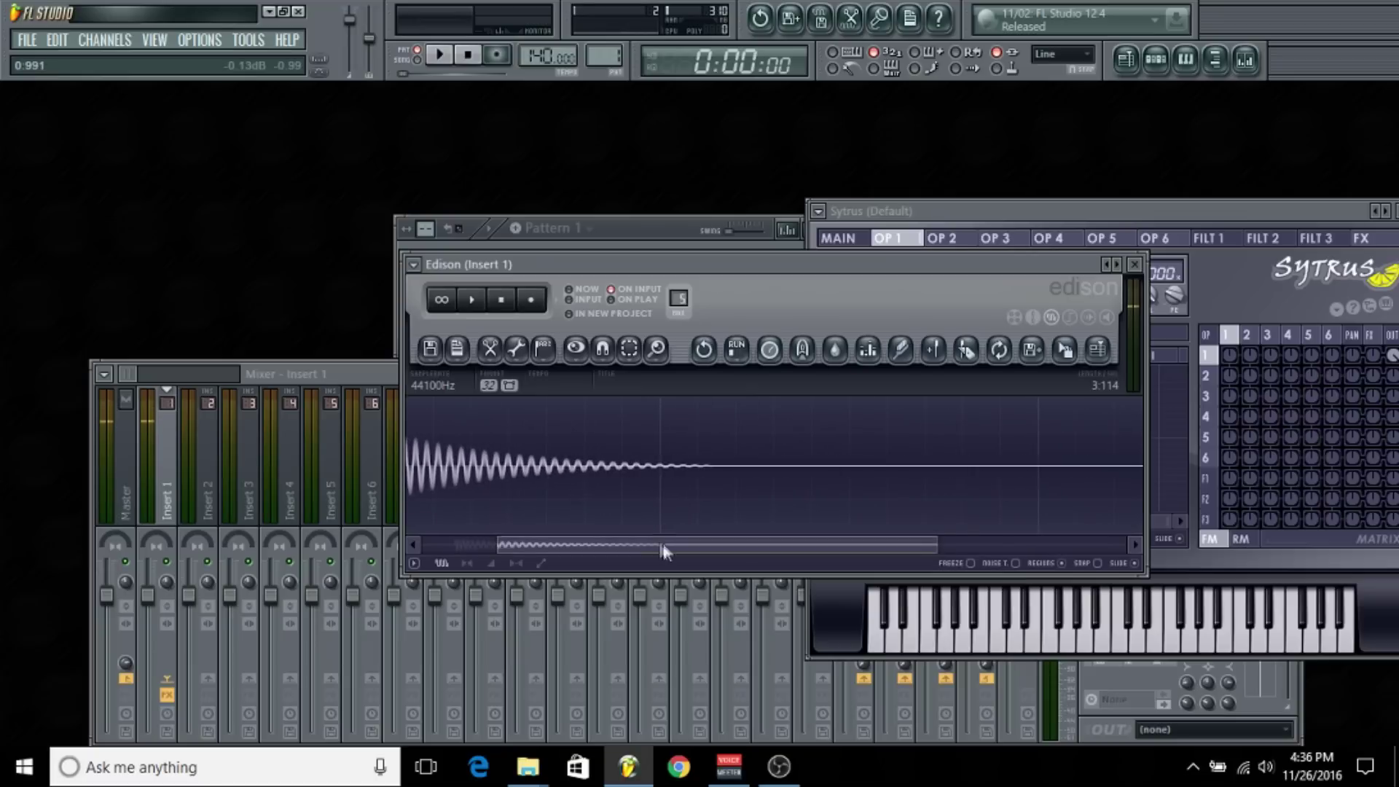
pyautogui.scroll(1, 496, 481)
pyautogui.scroll(4, 494, 480)
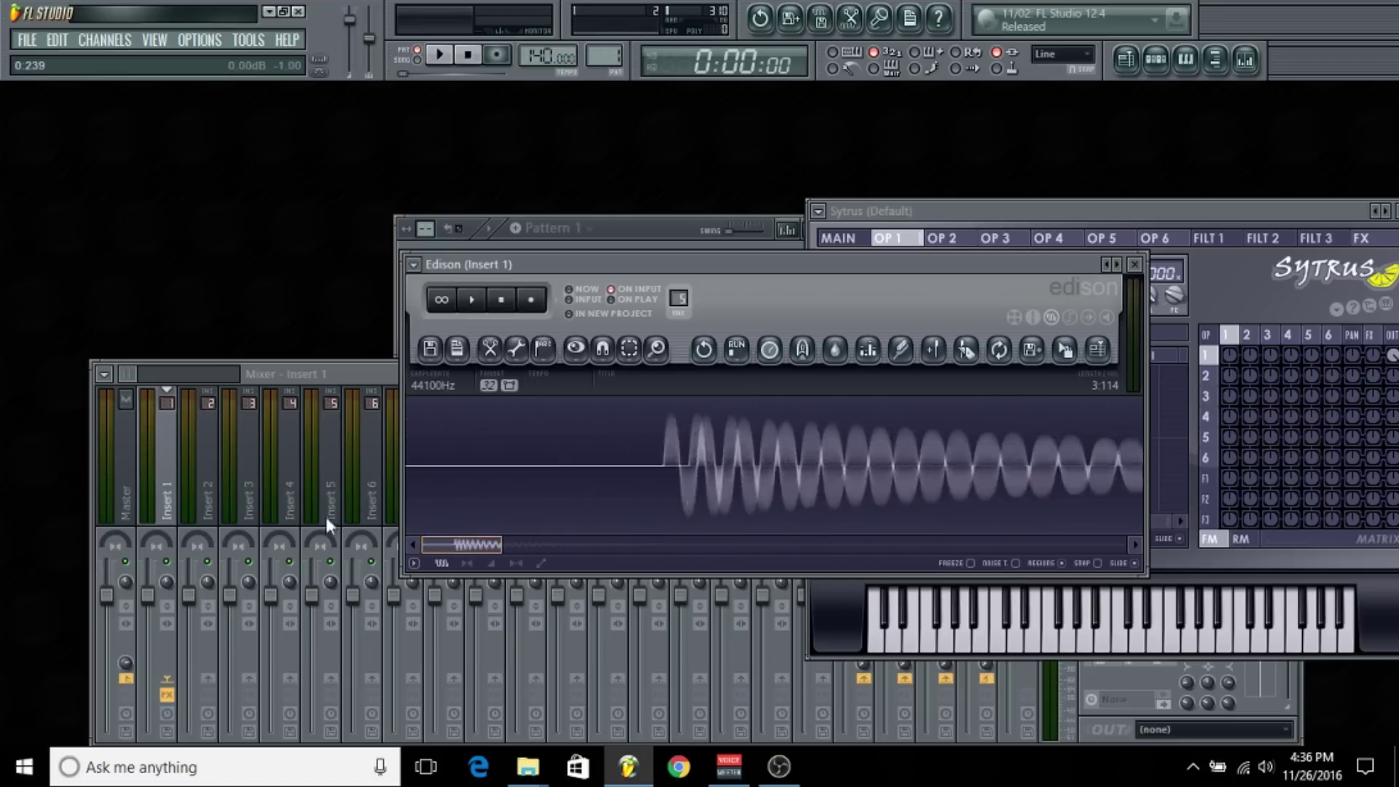
pyautogui.moveTo(708, 470); pyautogui.dragTo(397, 466)
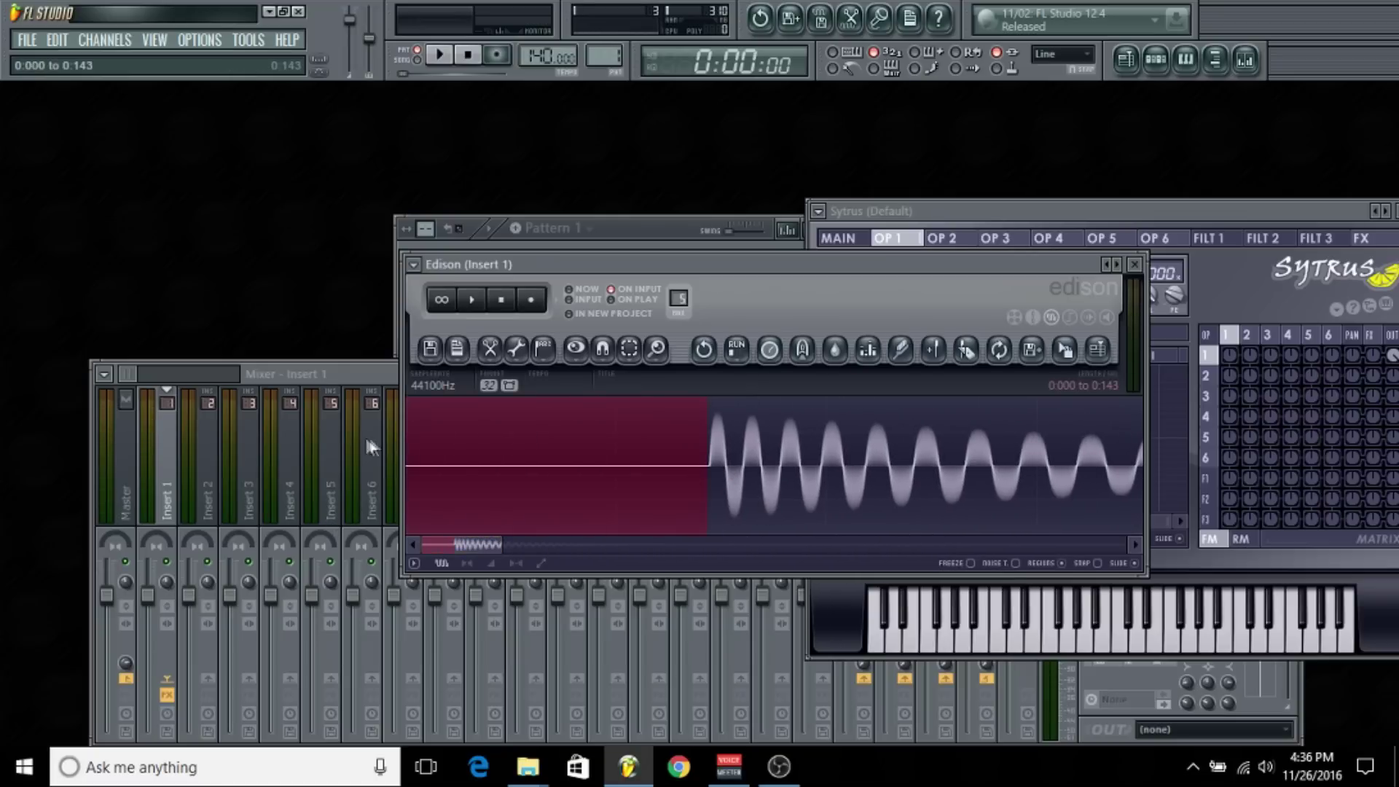
pyautogui.scroll(3, 679, 498)
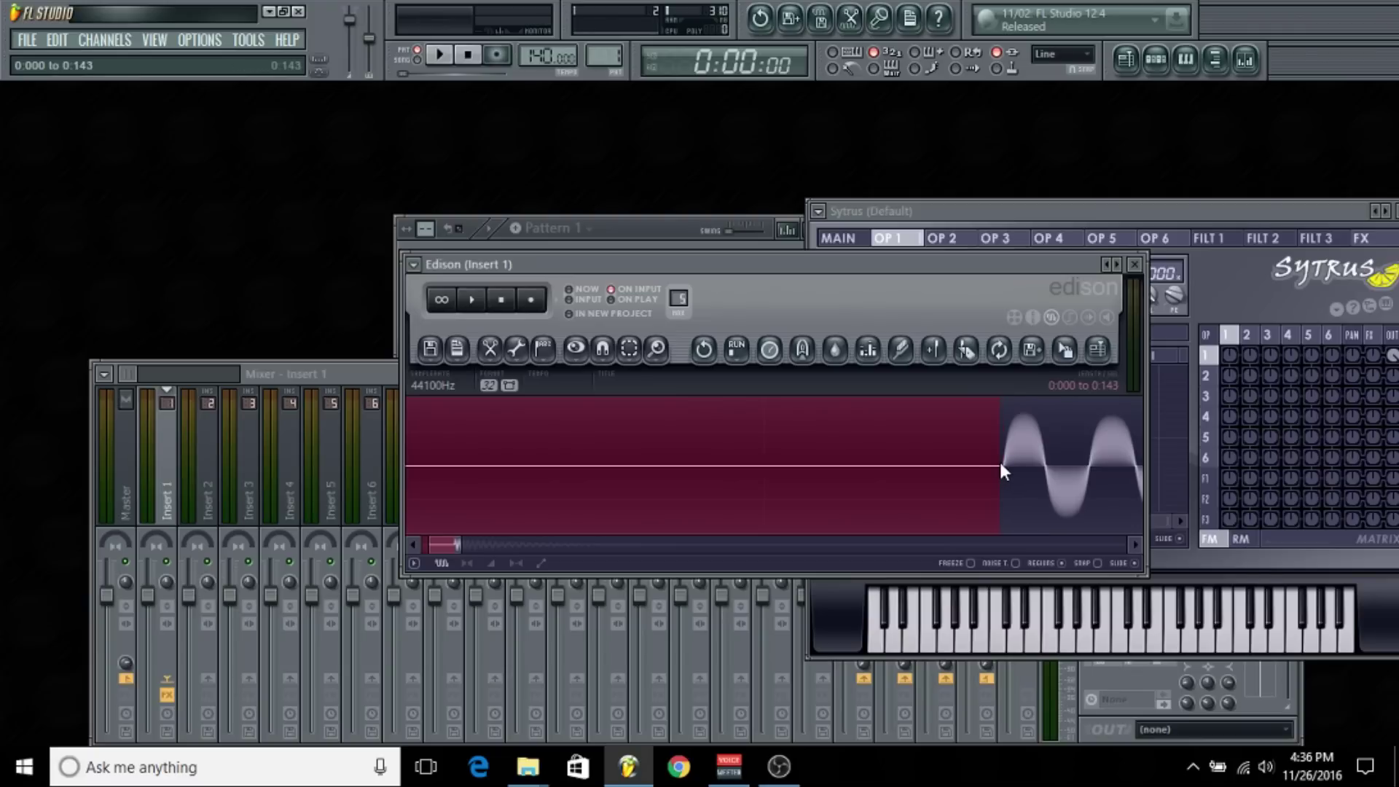
pyautogui.scroll(-4, 976, 467)
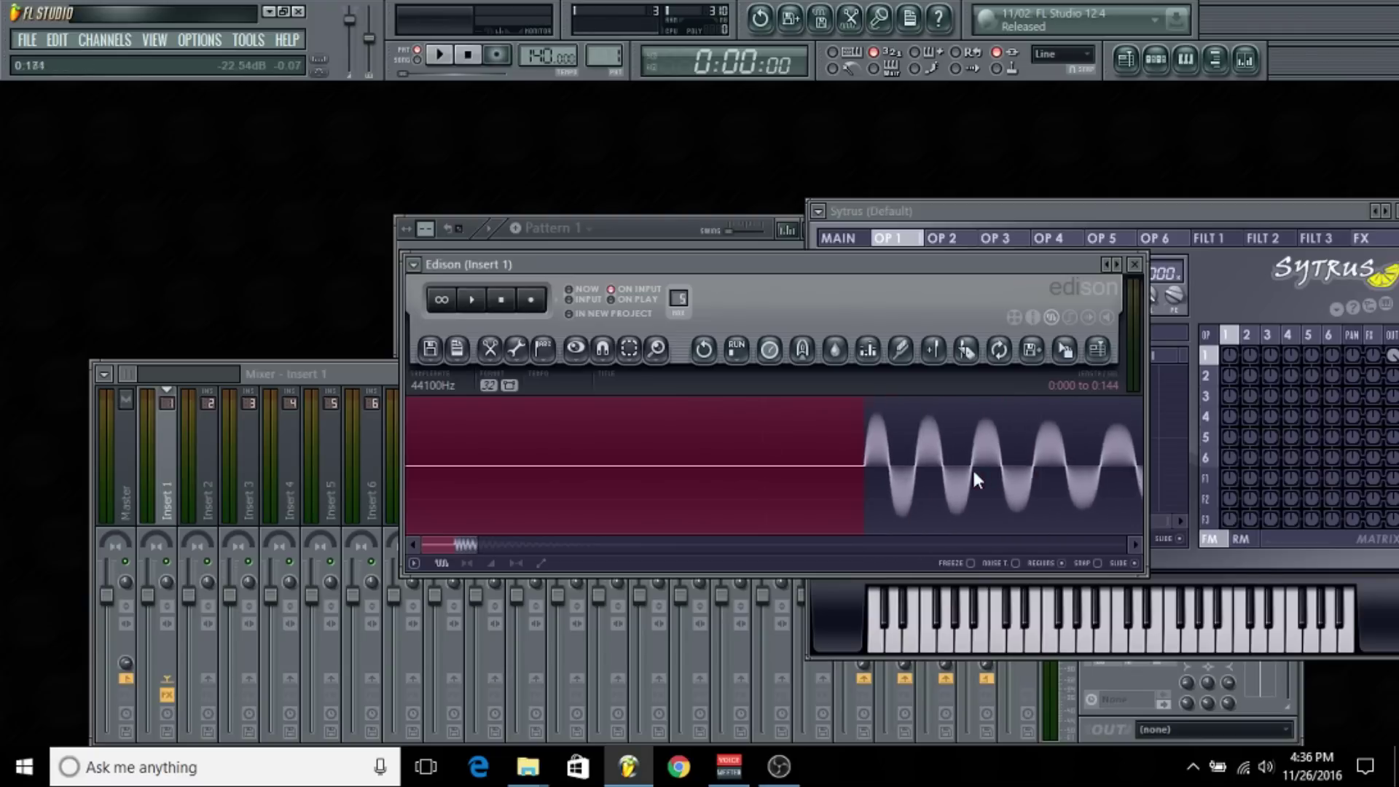
pyautogui.press('Delete')
# Cut the tail after 1.000 second and audition the trimmed sample.
pyautogui.scroll(-5, 973, 463)
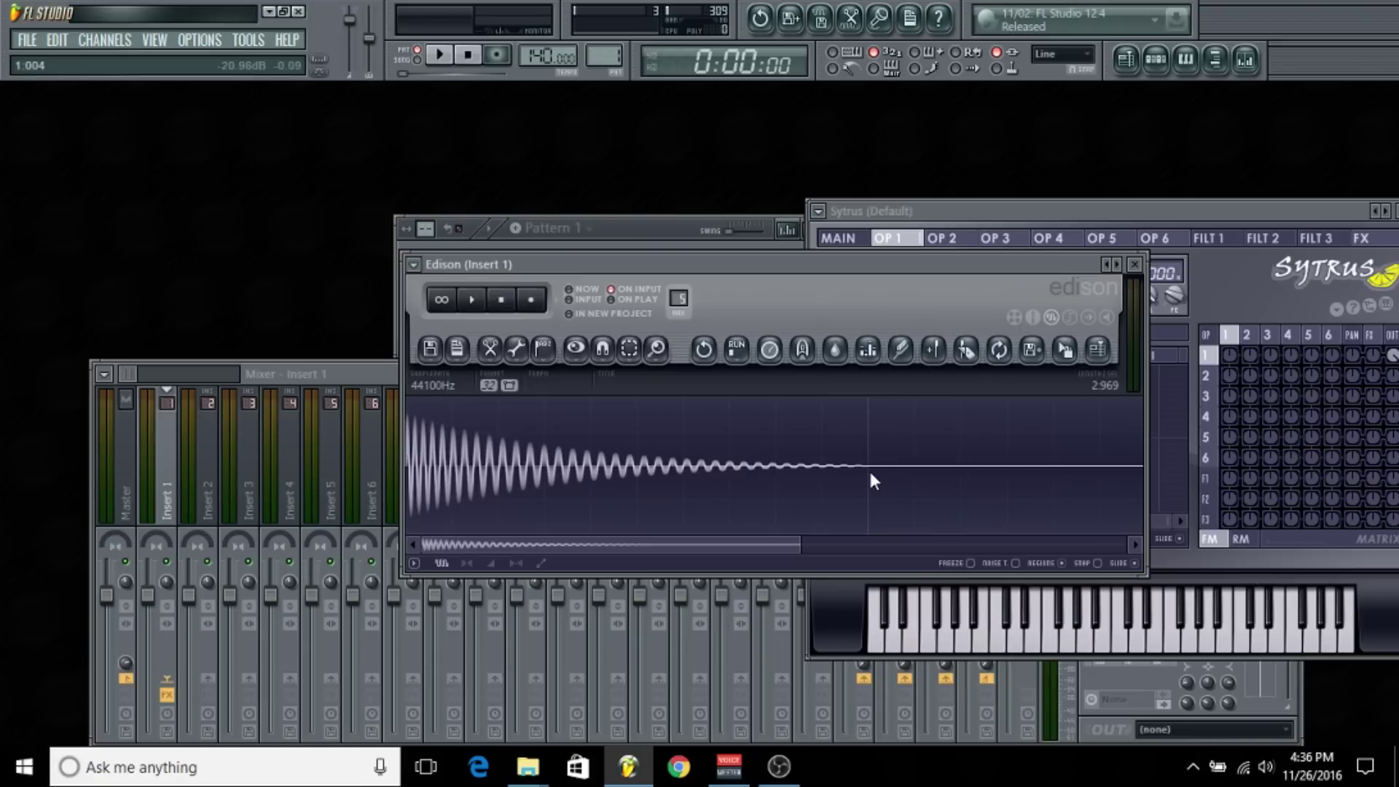
pyautogui.scroll(-3, 863, 466)
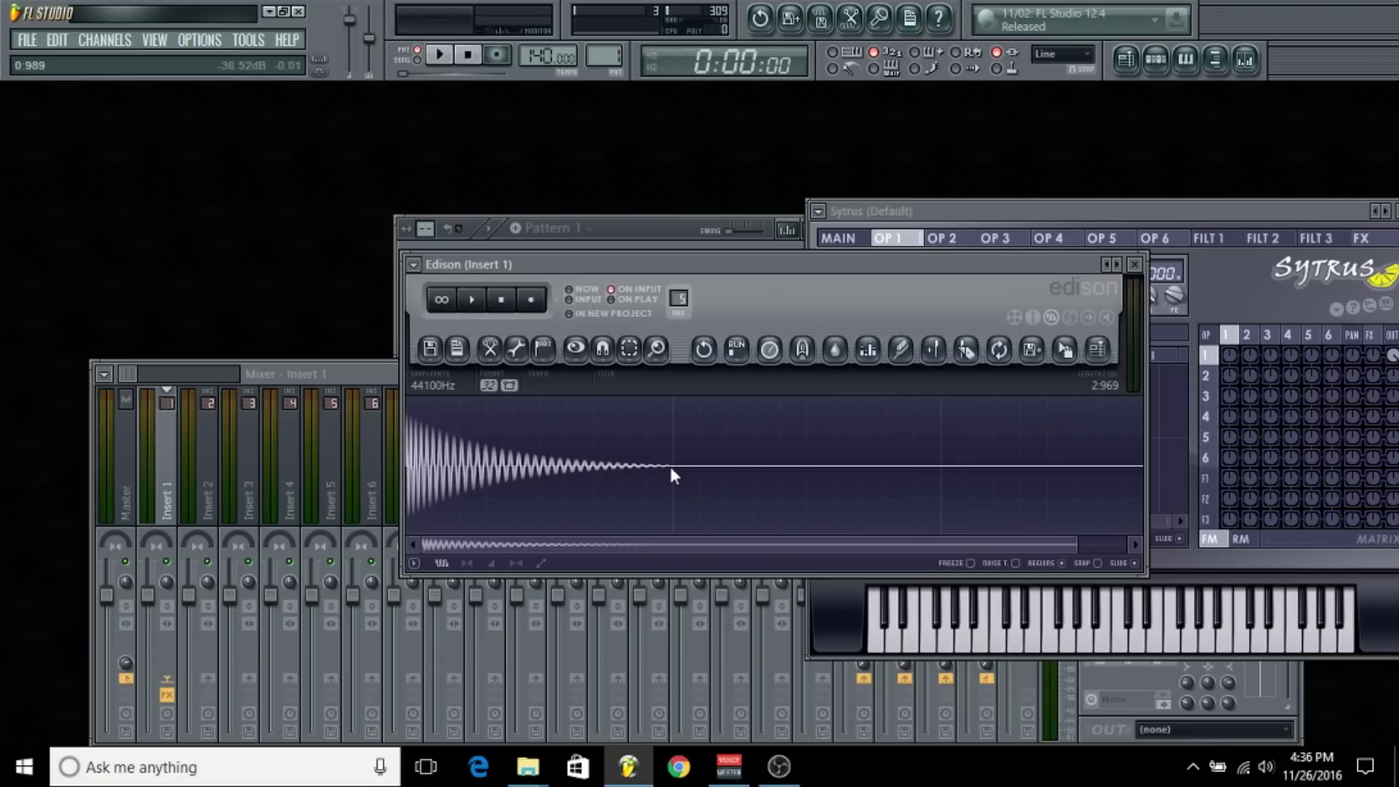
pyautogui.moveTo(672, 466); pyautogui.dragTo(1000, 477)
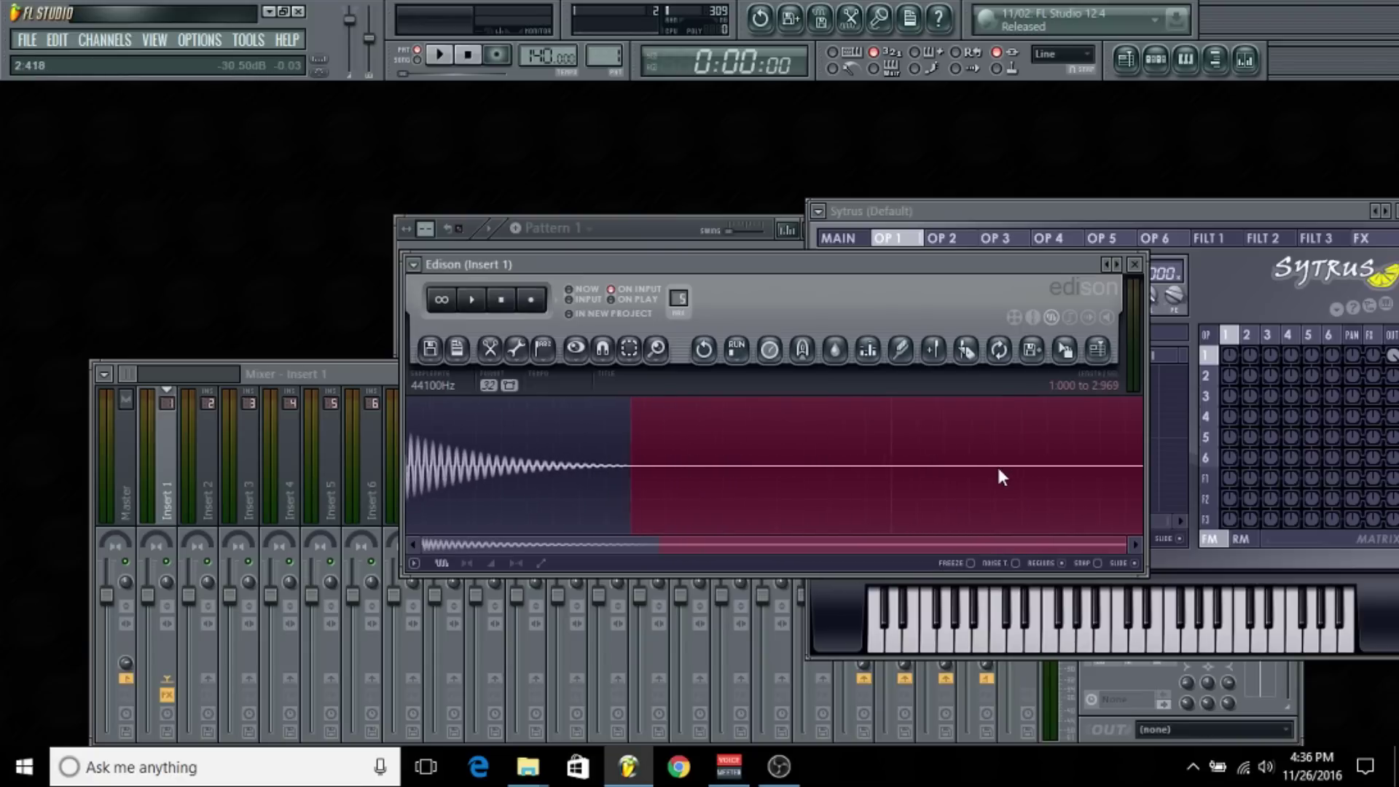
pyautogui.scroll(1, 737, 486)
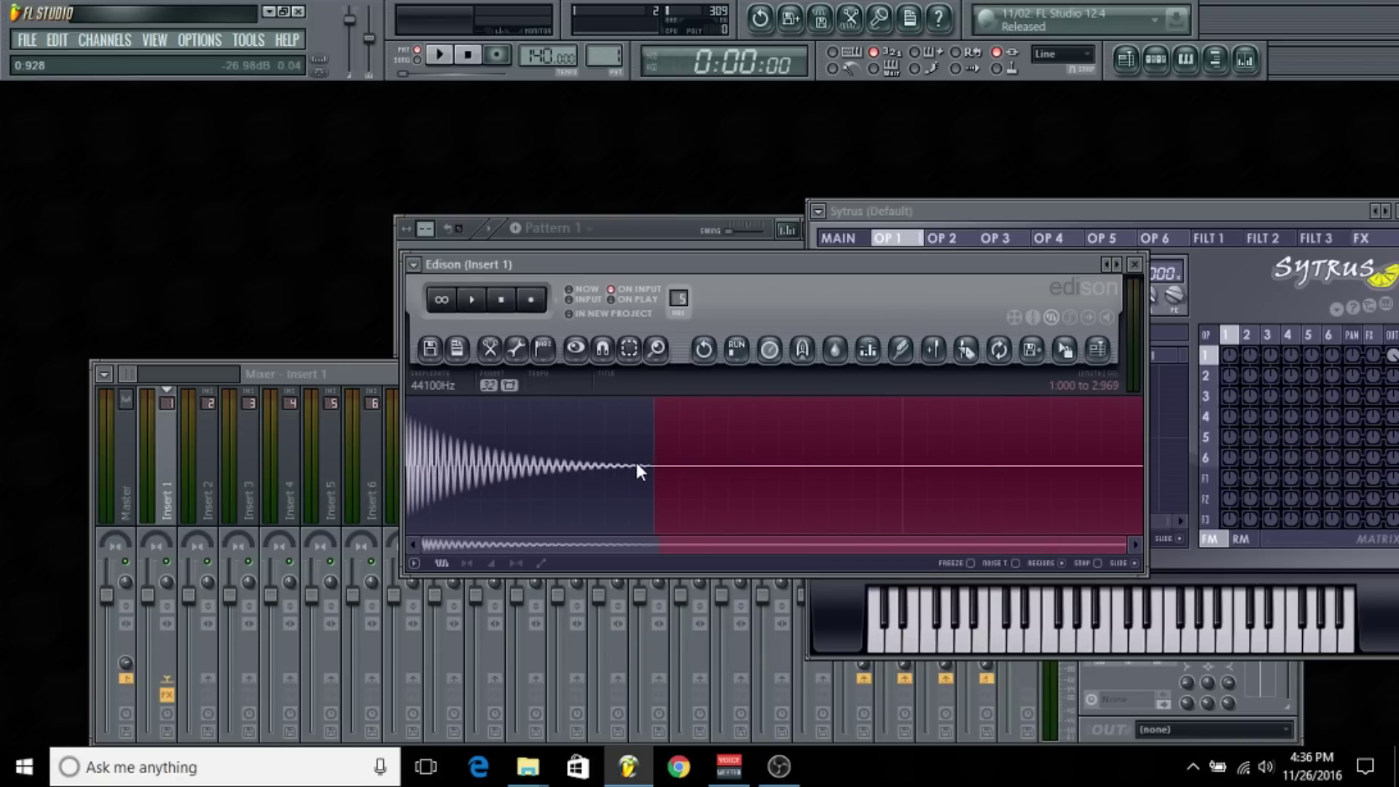
pyautogui.press('Delete')
pyautogui.click(472, 302)
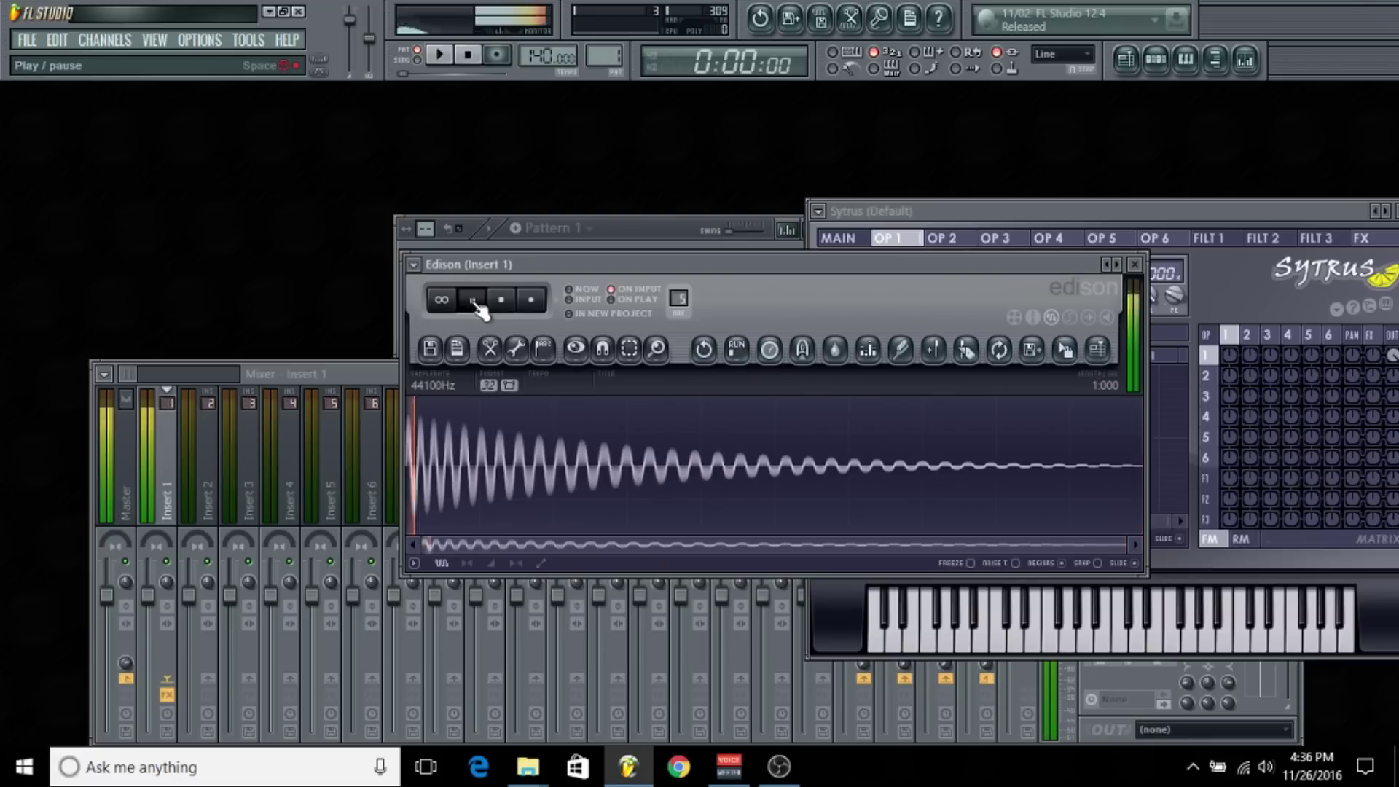
pyautogui.click(479, 308)
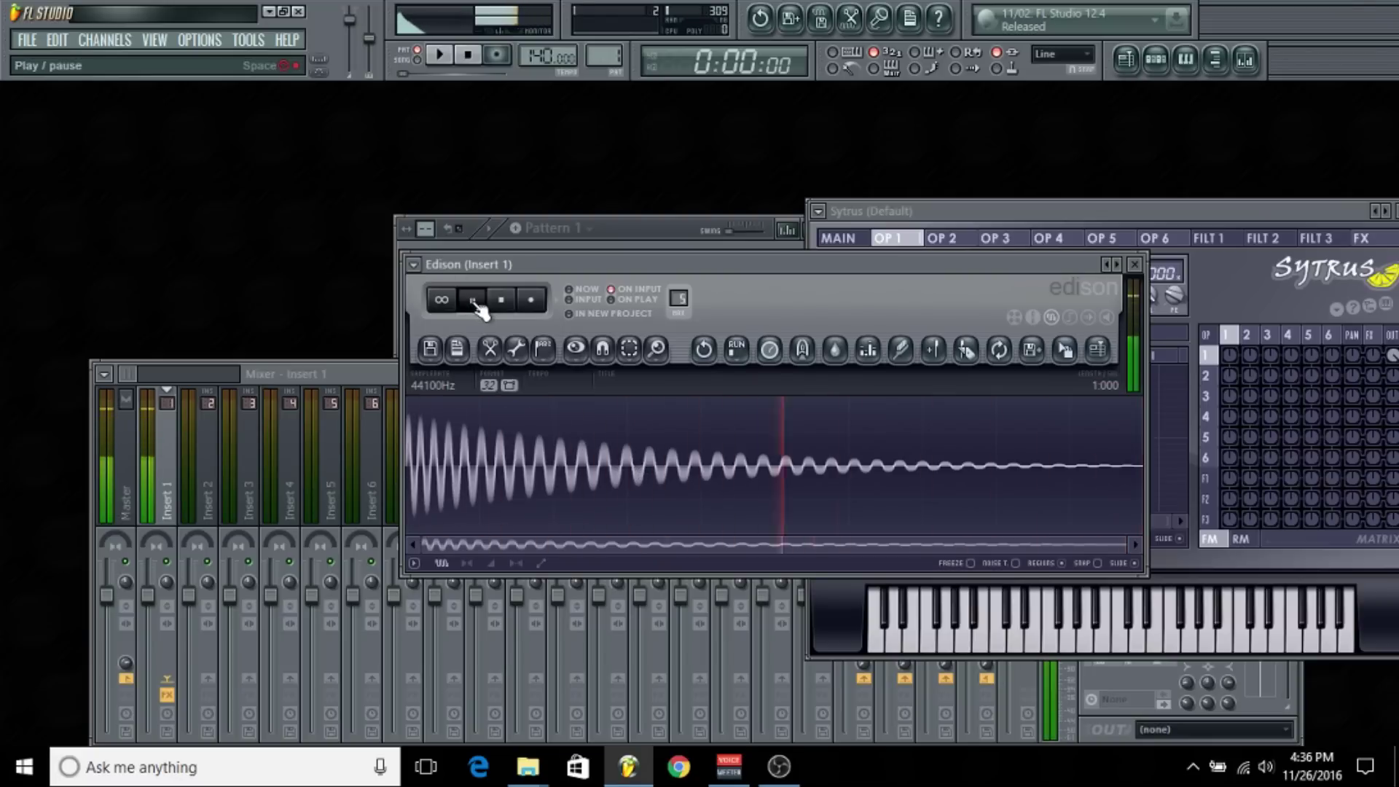
pyautogui.click(479, 307)
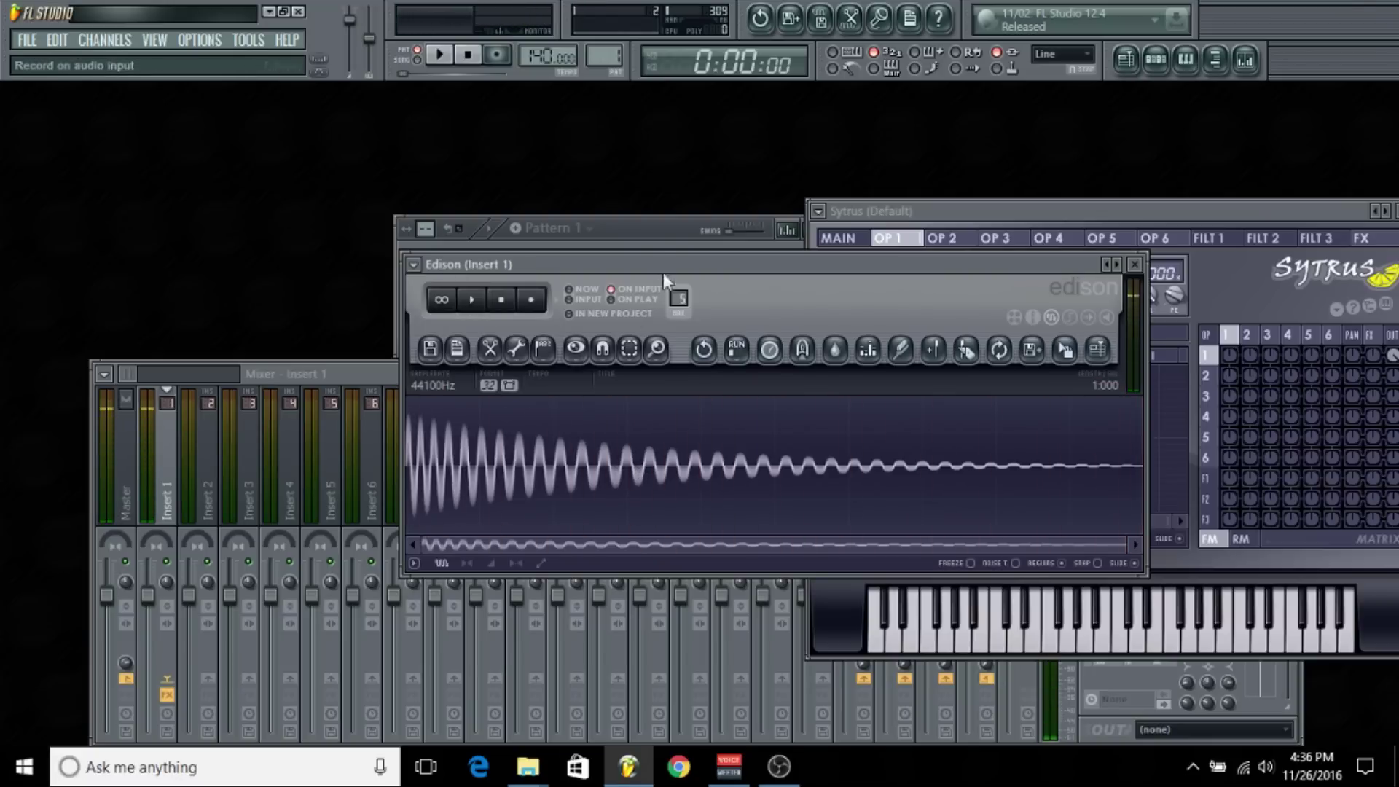
# Drag the trimmed 808 from Edison into the Channel Rack as Dragged sample_2.wav.
pyautogui.moveTo(650, 237); pyautogui.dragTo(497, 188)
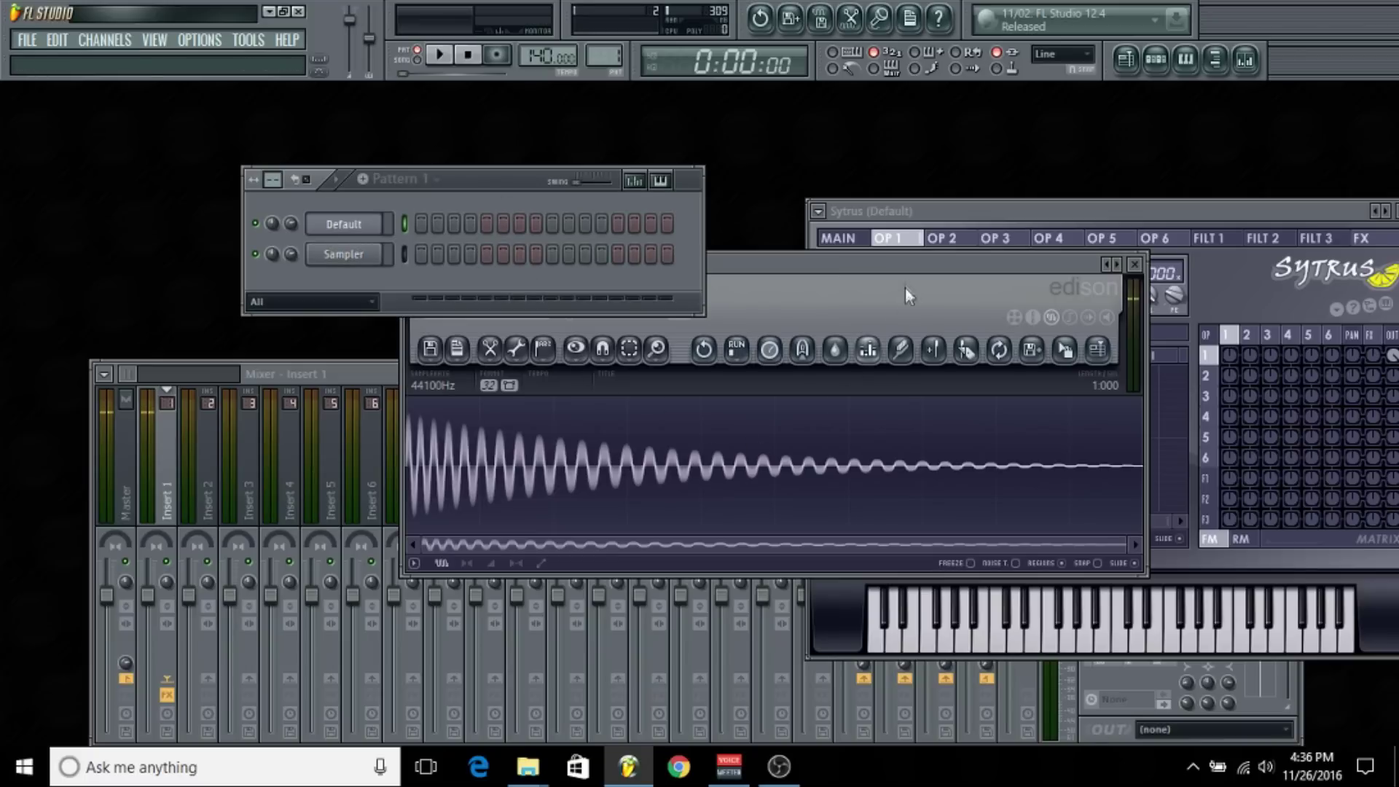
pyautogui.moveTo(905, 287); pyautogui.dragTo(1051, 302)
pyautogui.moveTo(1213, 369); pyautogui.dragTo(347, 250)
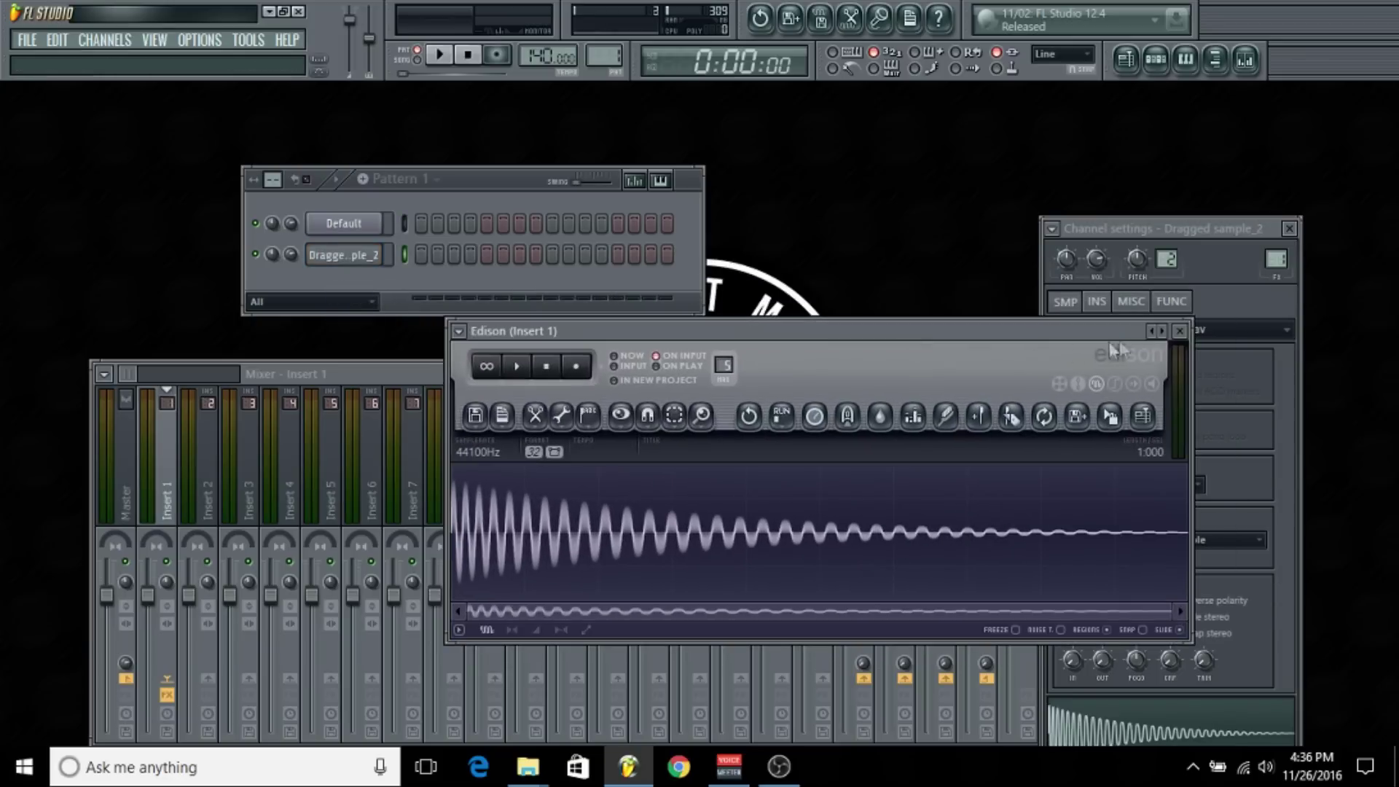
# Route the 808 channel to mixer Insert 2 and audition a note.
pyautogui.click(371, 257)
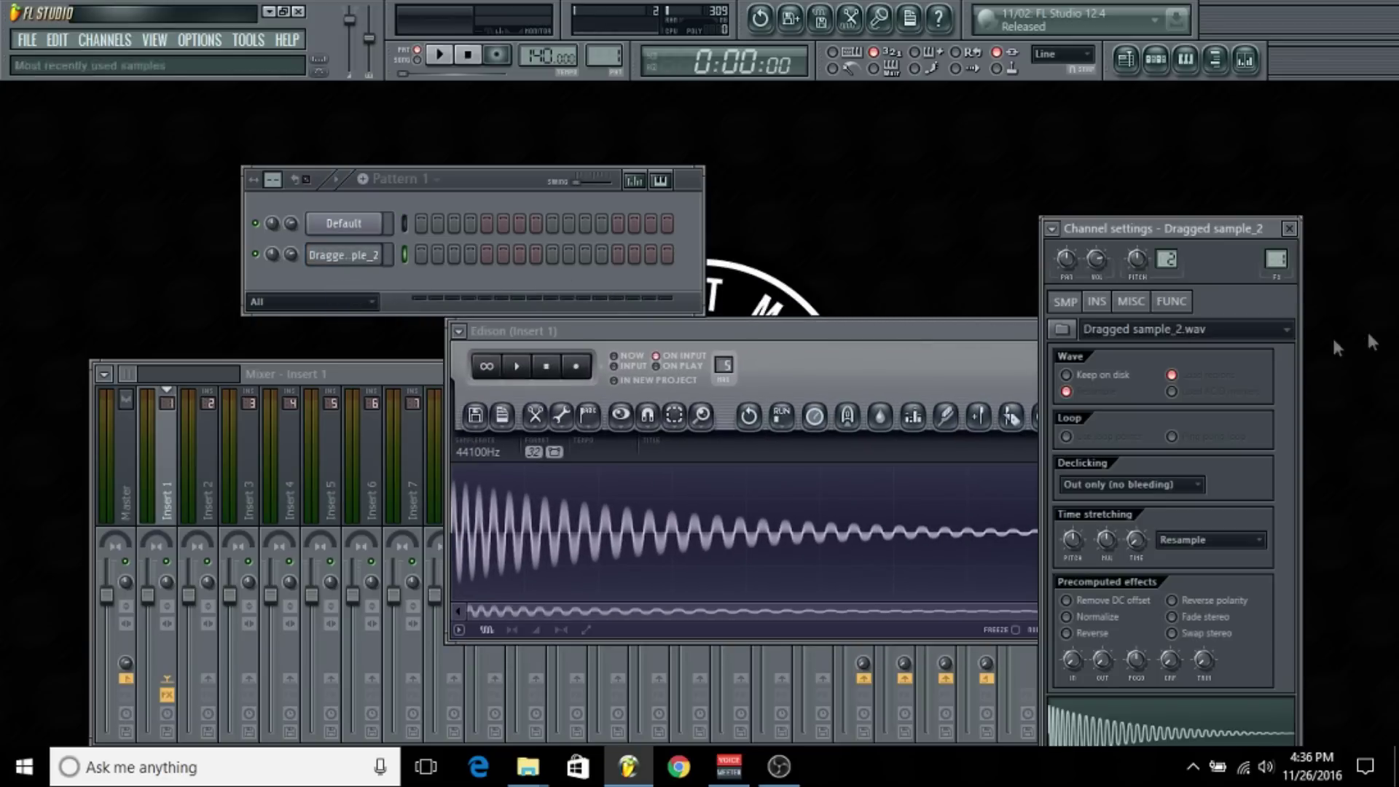
pyautogui.scroll(1, 1276, 259)
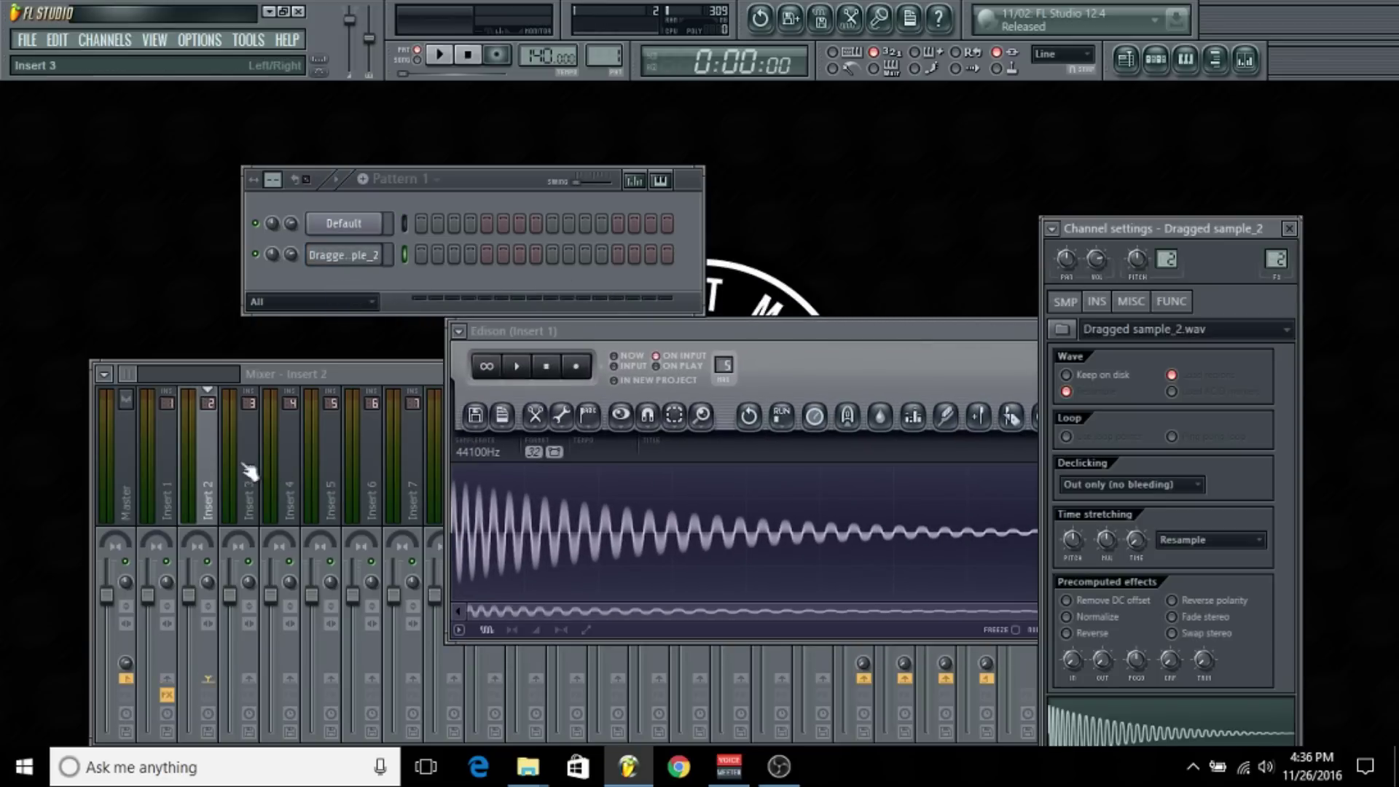
pyautogui.click(219, 469)
pyautogui.press('z')
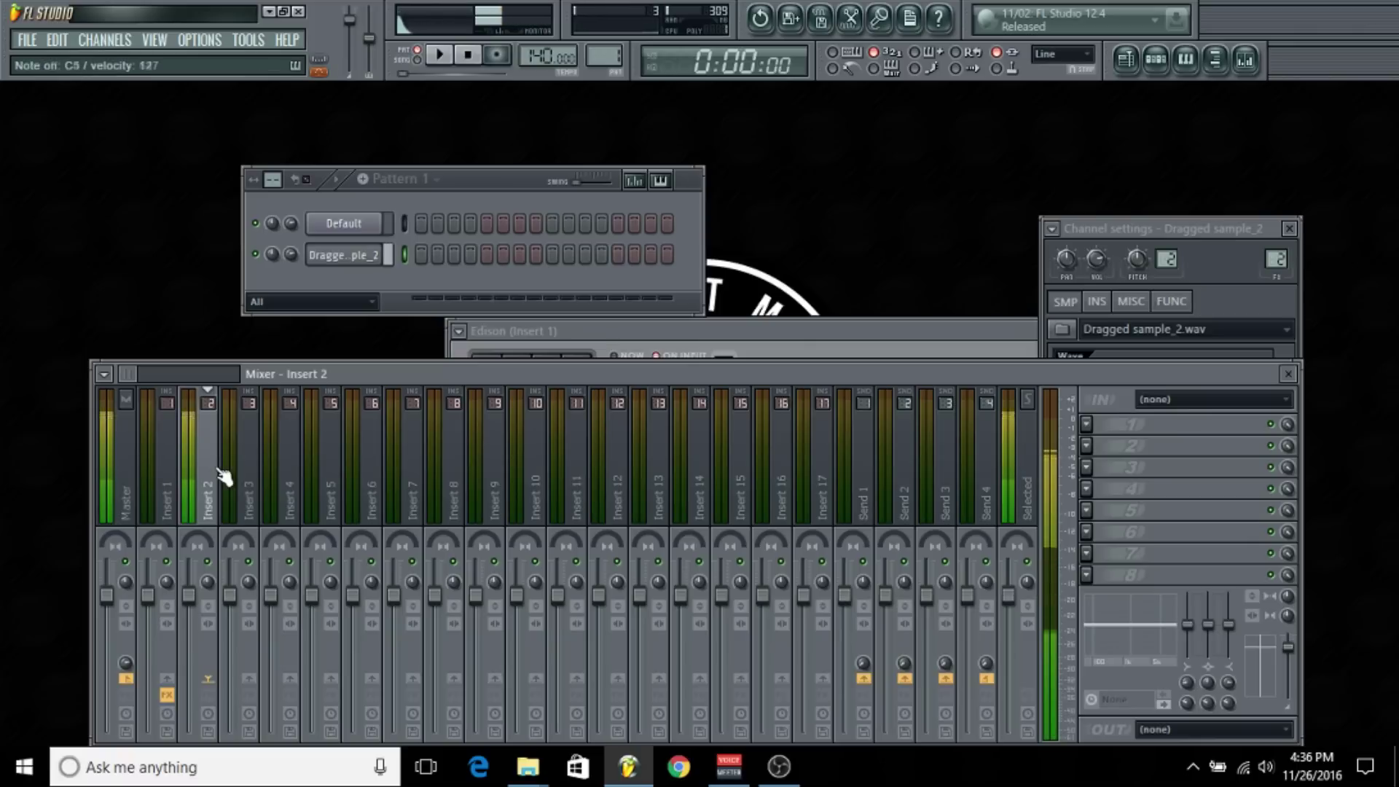
pyautogui.click(355, 261)
# Show the 808 channel's MISC settings (cut group 2, root C5) and audition it with a few notes.
pyautogui.click(355, 261)
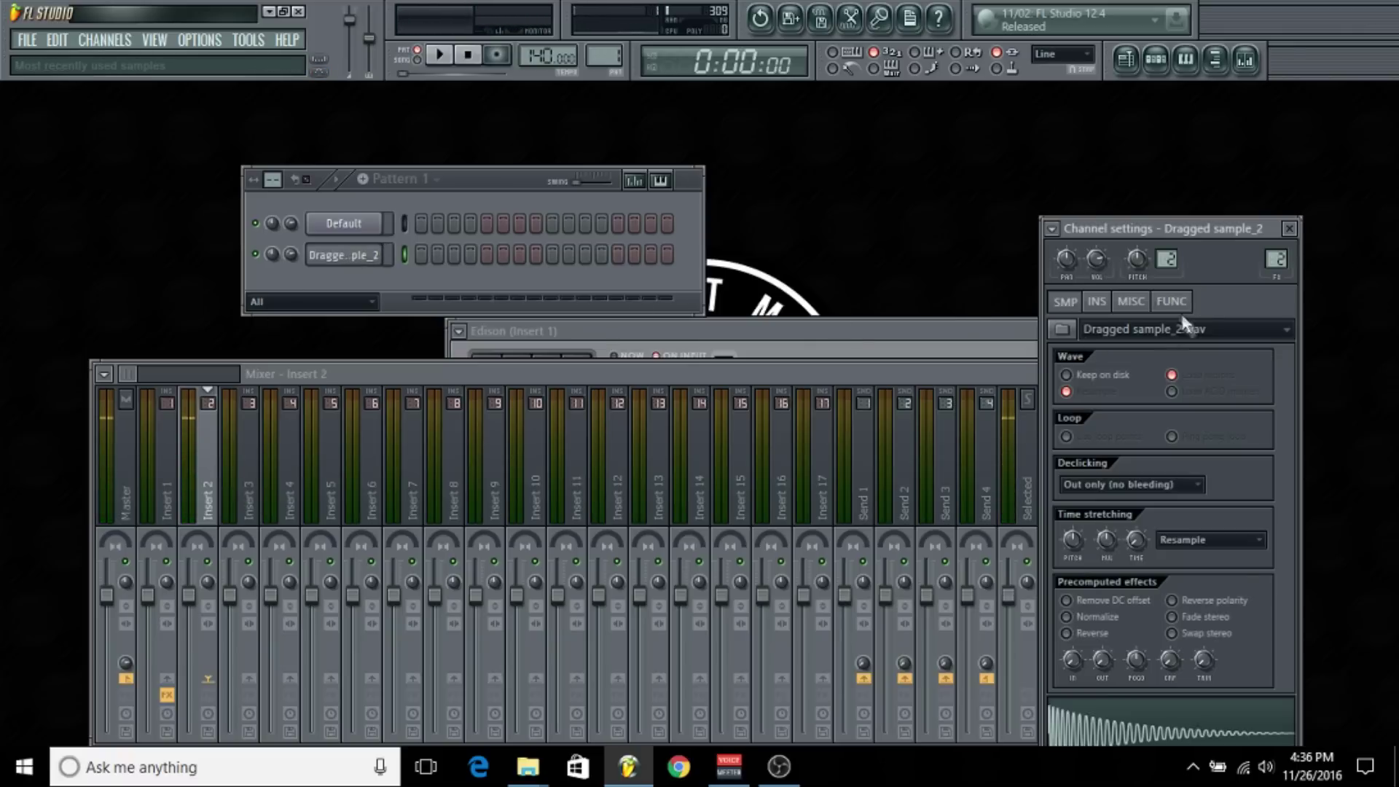
pyautogui.click(1132, 301)
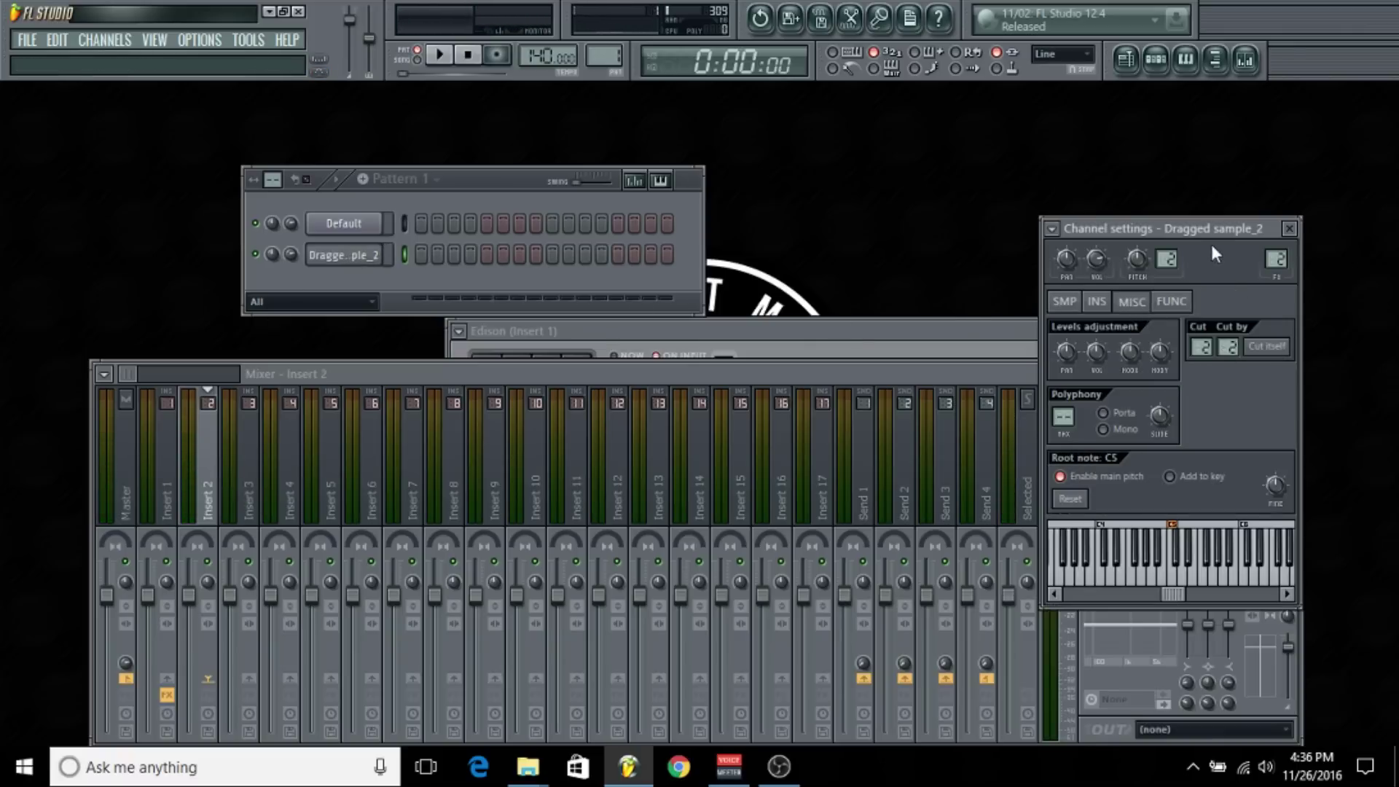
pyautogui.moveTo(1192, 229); pyautogui.dragTo(1004, 153)
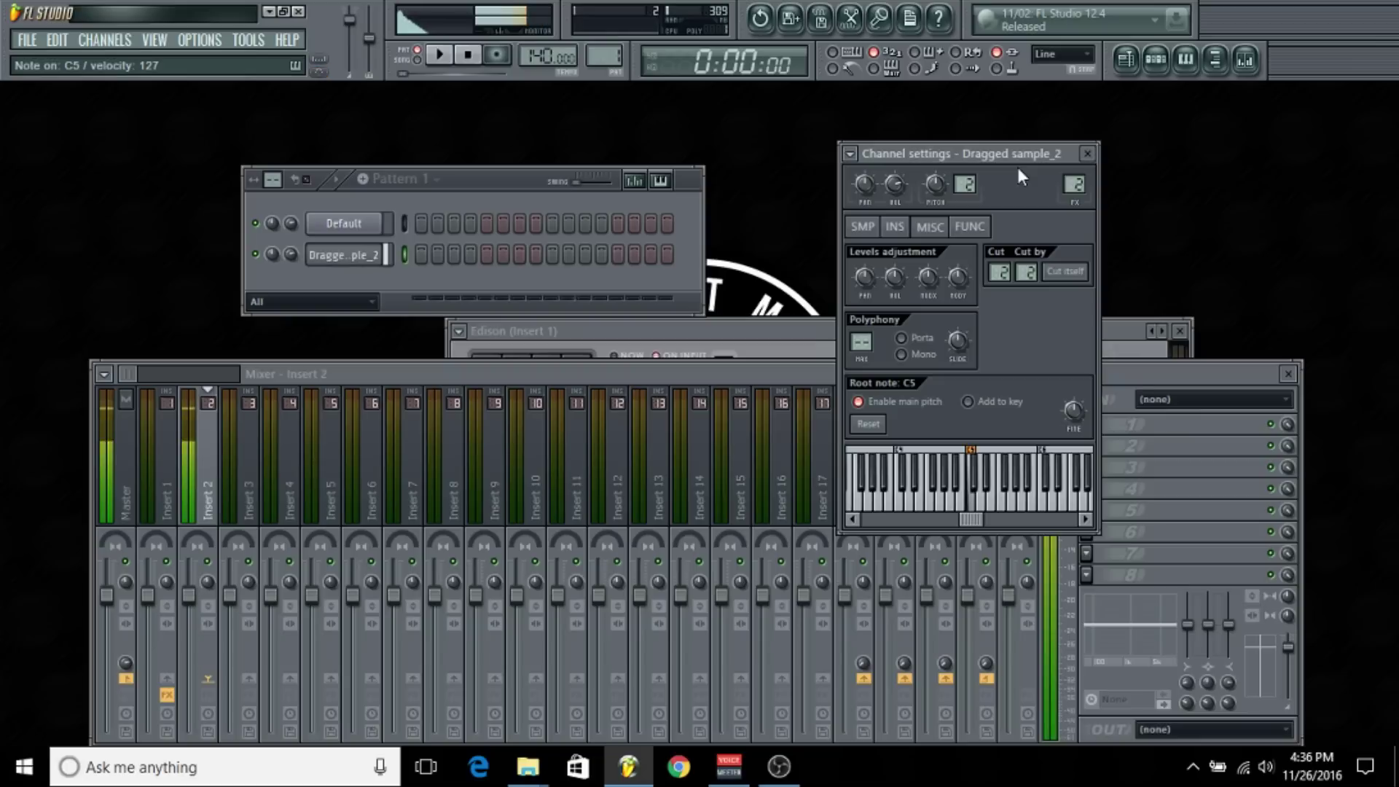
pyautogui.press('b')
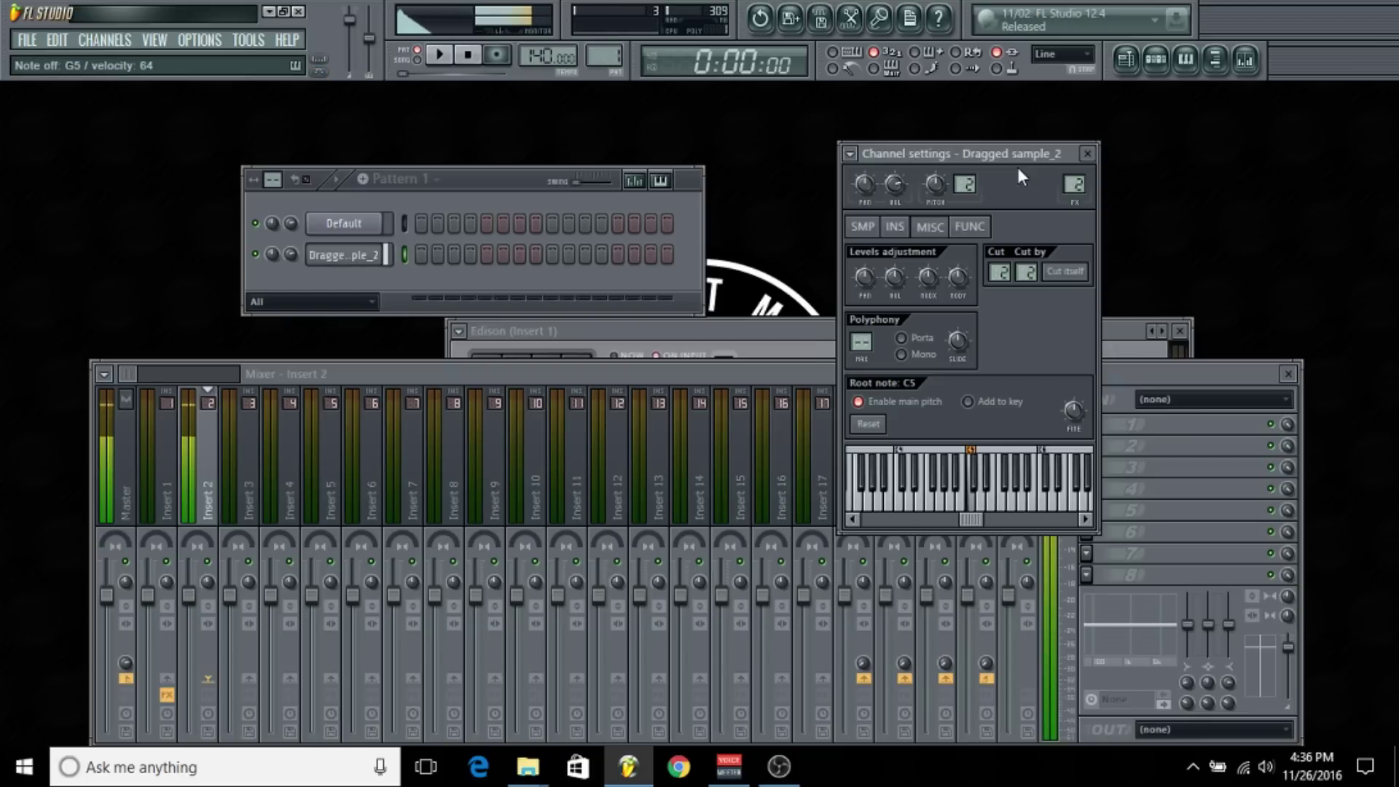
pyautogui.press('z')
pyautogui.moveTo(1130, 378); pyautogui.dragTo(1167, 363)
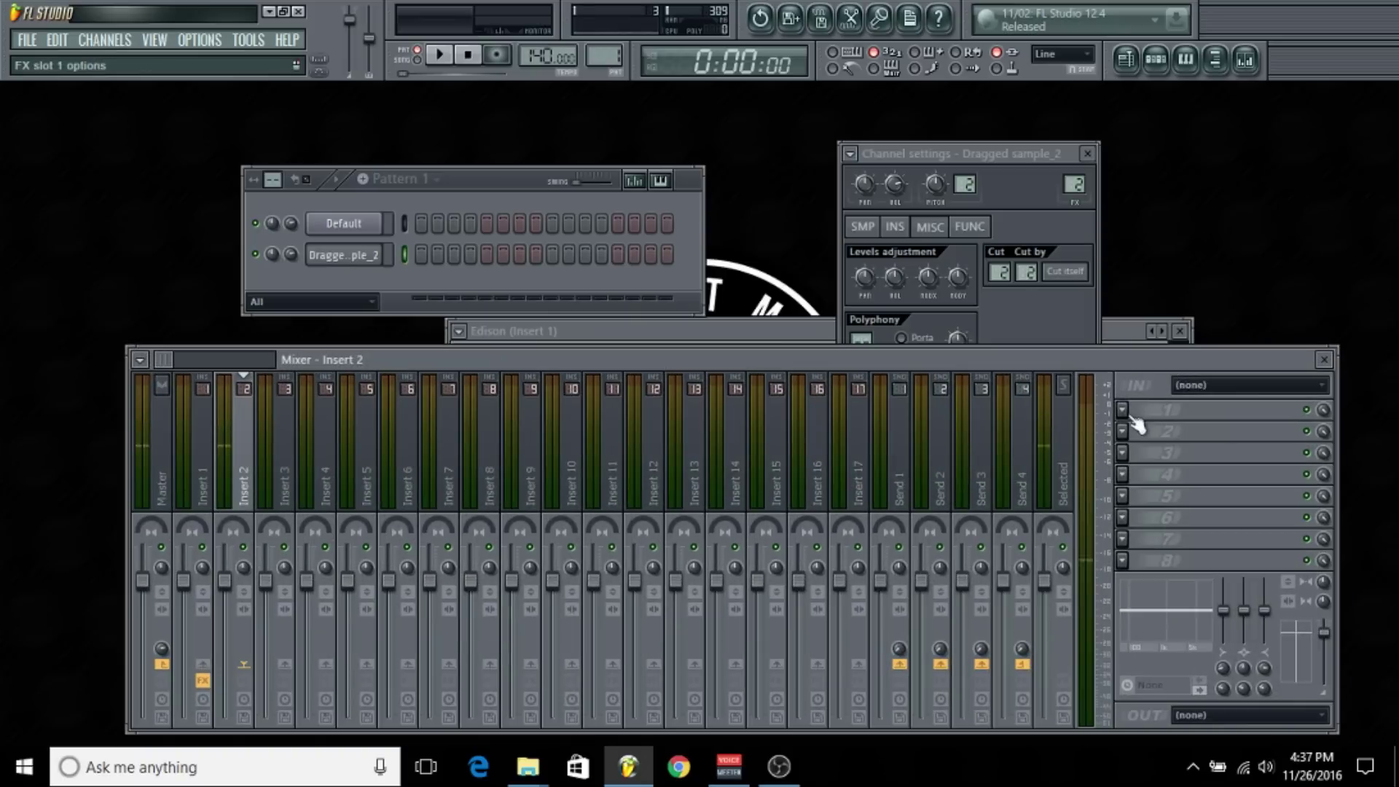
# Load Fruity Parametric EQ 2 into Insert 2's first slot, replacing Fruity Delay 2.
pyautogui.click(1135, 409)
pyautogui.click(1122, 373)
pyautogui.click(1135, 409)
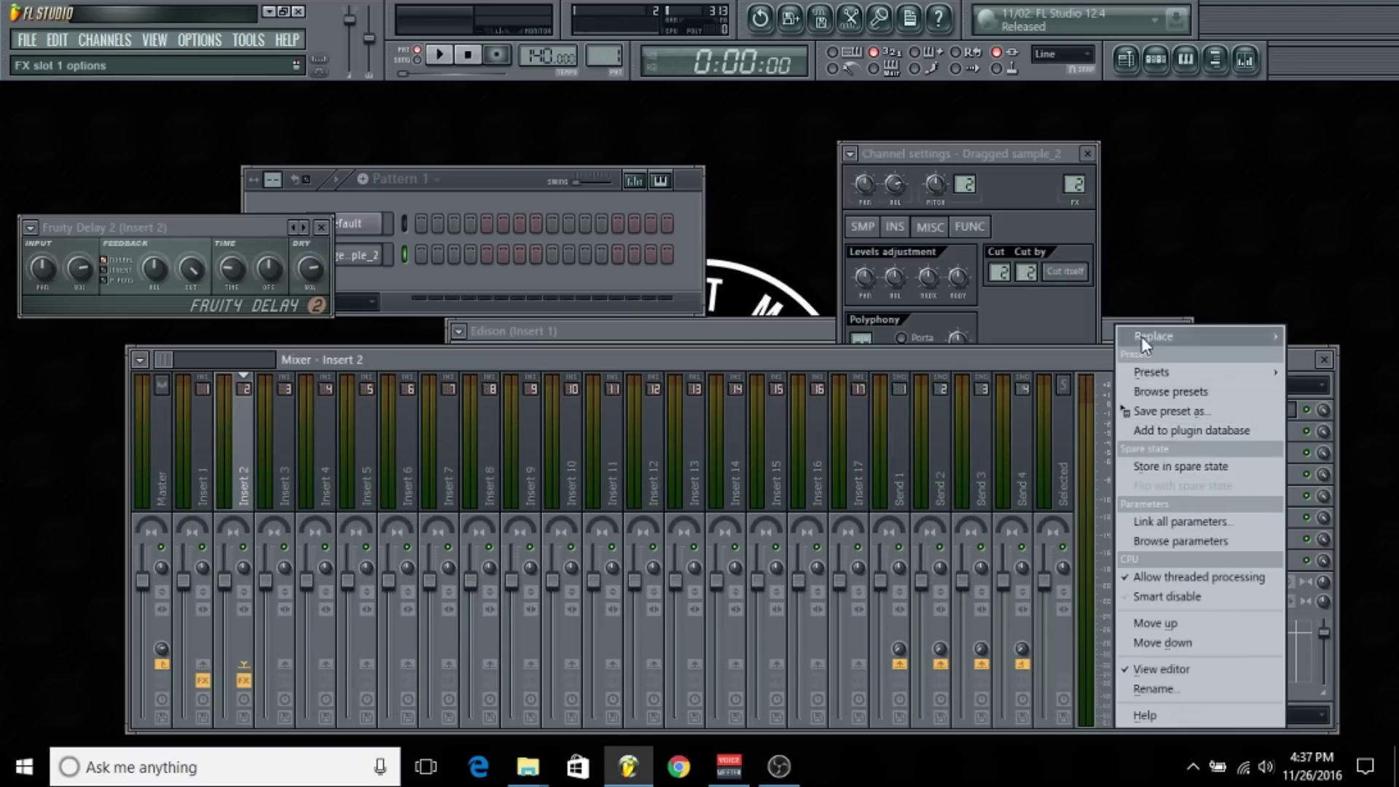
pyautogui.moveTo(1141, 335)
pyautogui.click(1294, 29)
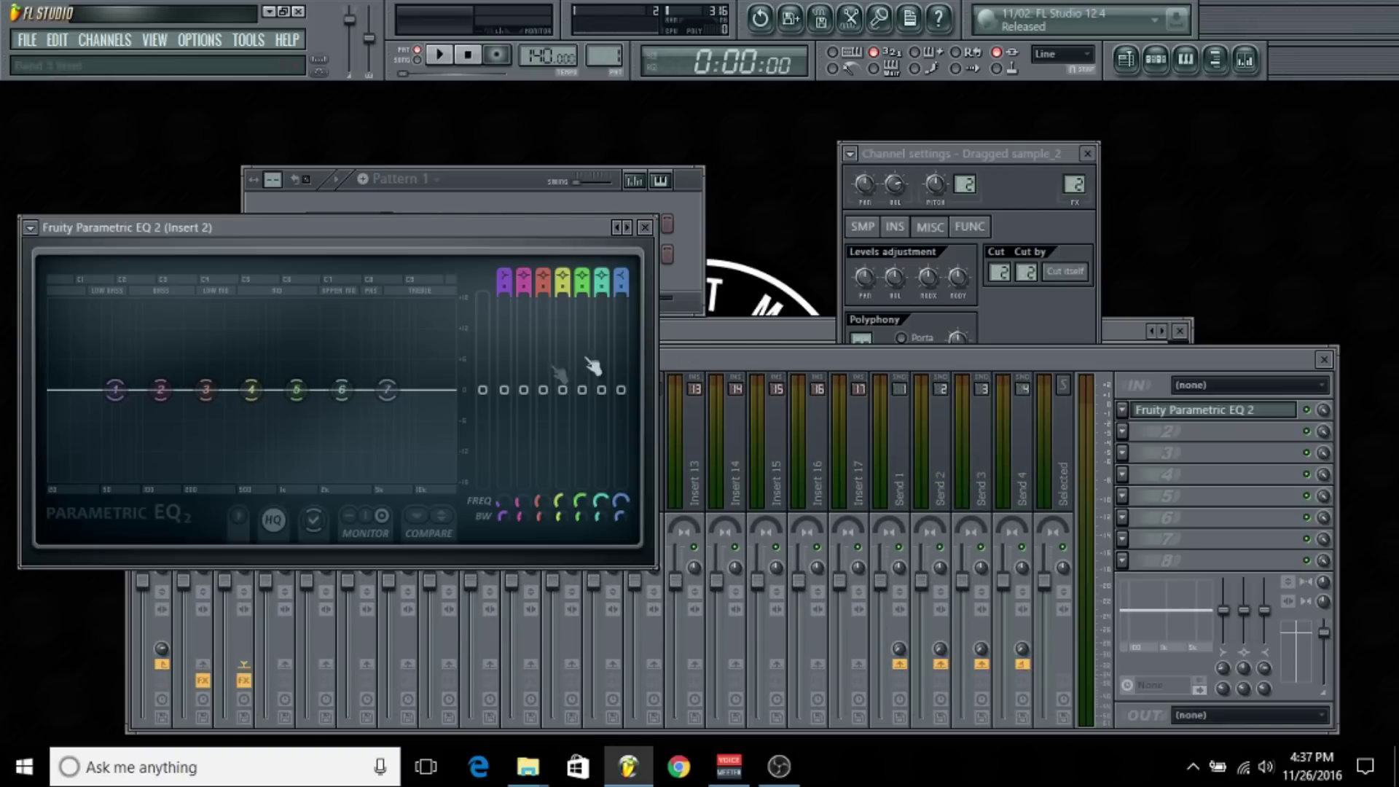
# Pull the EQ's top band down as a high shelf, cutting highs above about 779 Hz.
pyautogui.moveTo(473, 227); pyautogui.dragTo(780, 196)
pyautogui.moveTo(685, 360); pyautogui.dragTo(561, 448)
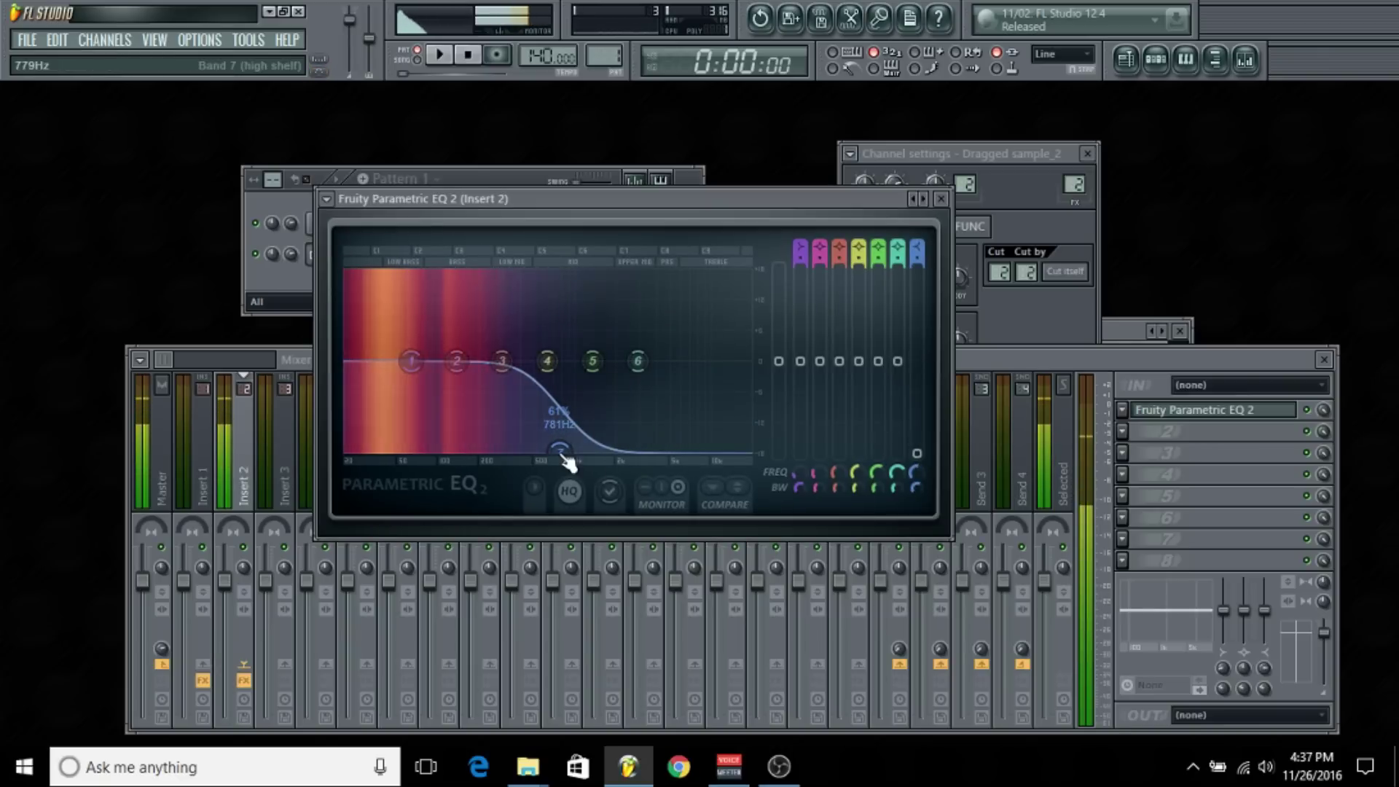
pyautogui.click(1152, 432)
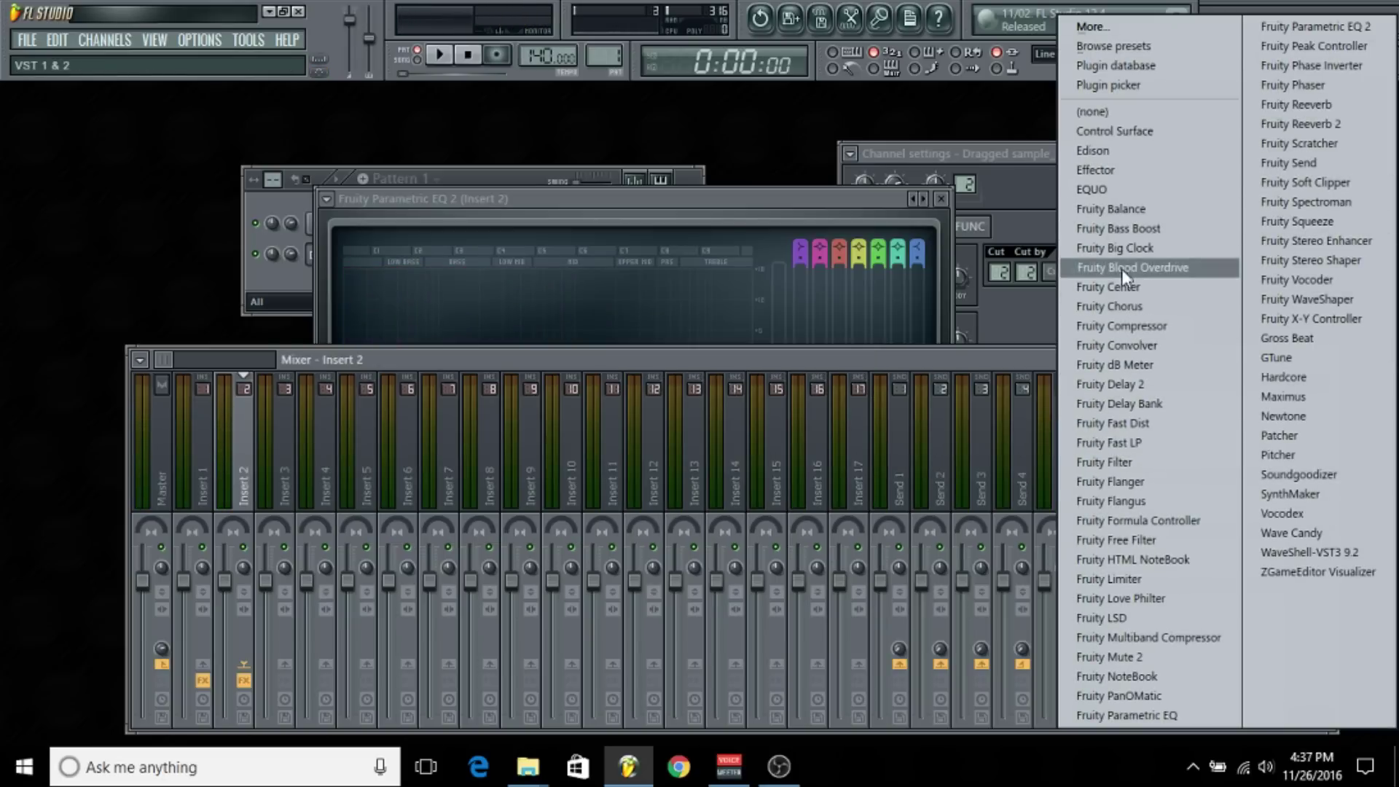
# Load Fruity Fast Dist into Insert 2's second slot with The Heat preset.
pyautogui.click(1113, 423)
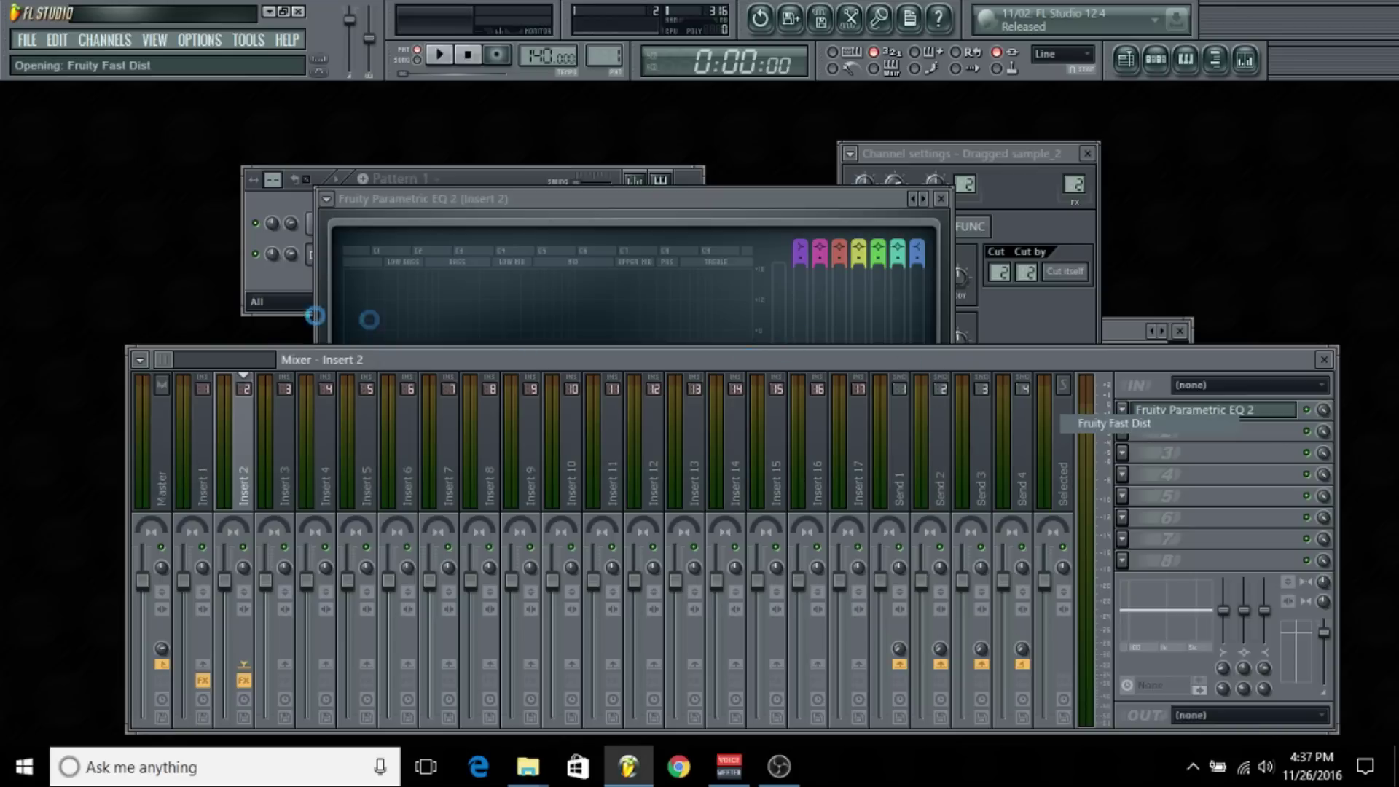
pyautogui.click(79, 277)
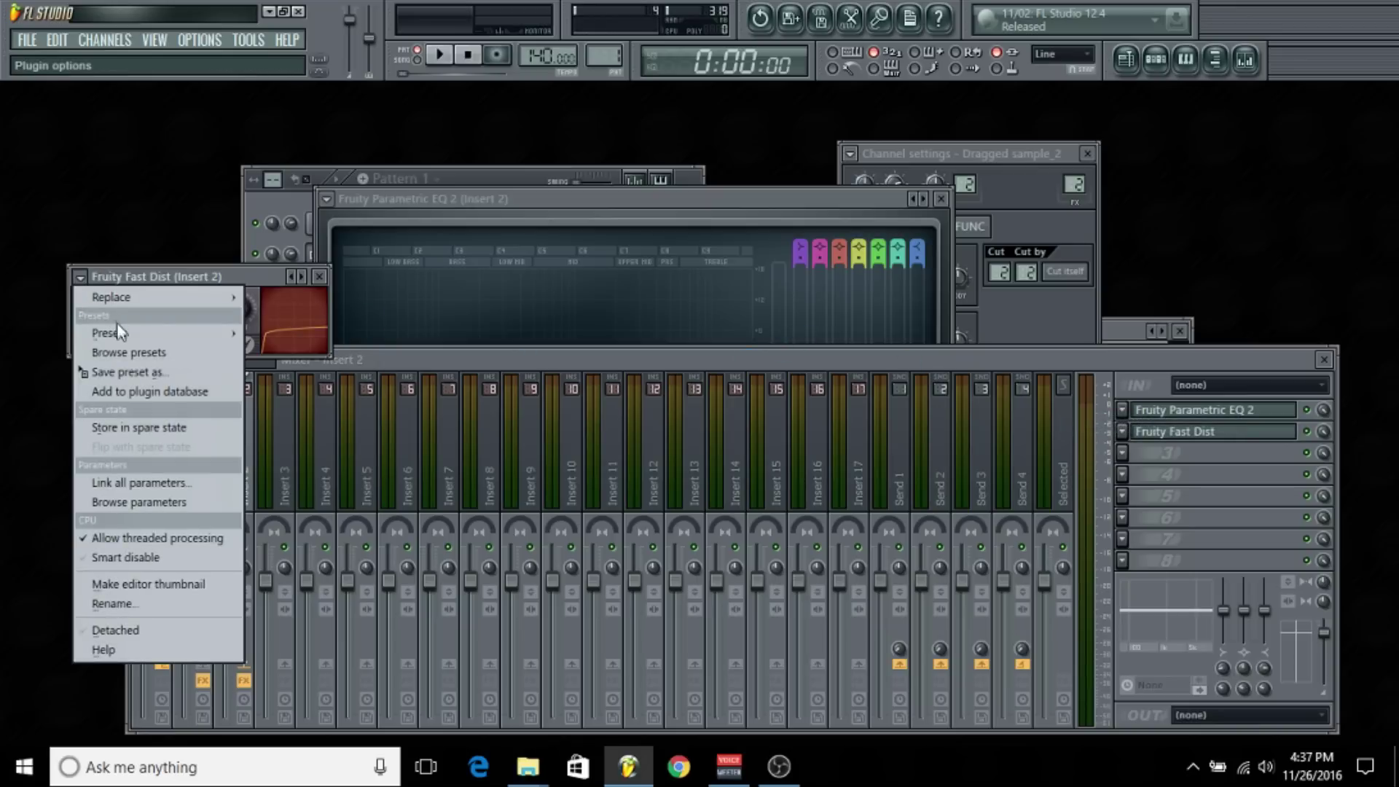
pyautogui.moveTo(121, 332)
pyautogui.click(306, 448)
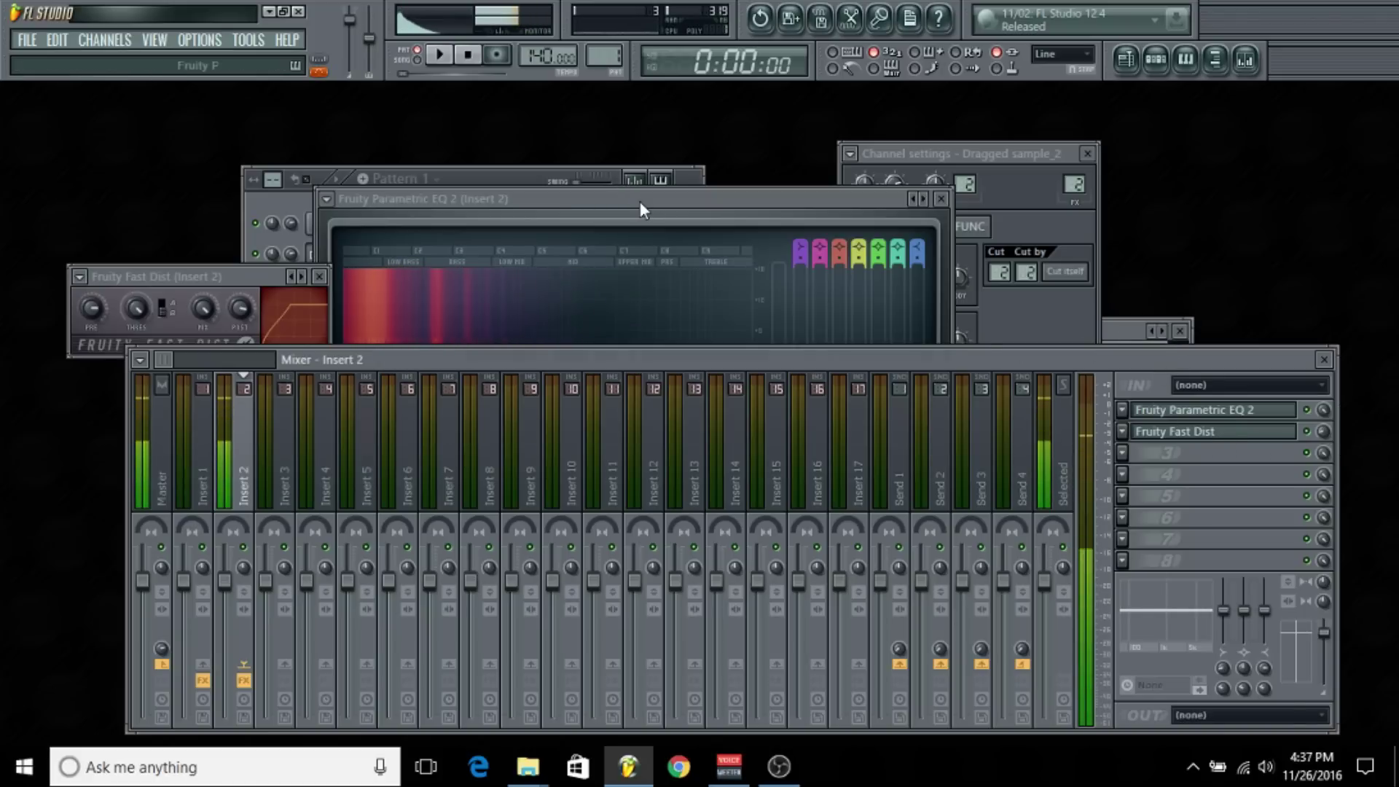
pyautogui.moveTo(640, 201); pyautogui.dragTo(709, 155)
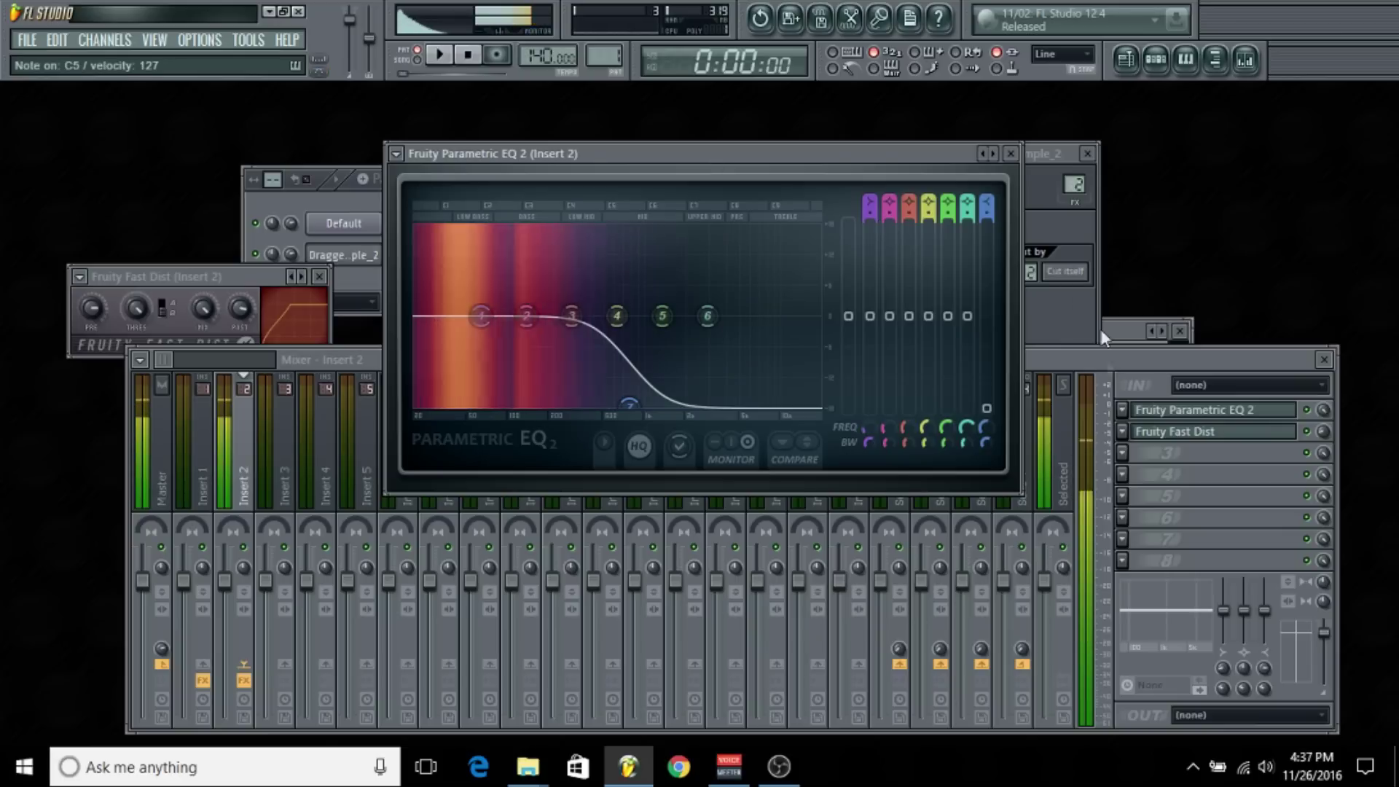
pyautogui.click(1123, 452)
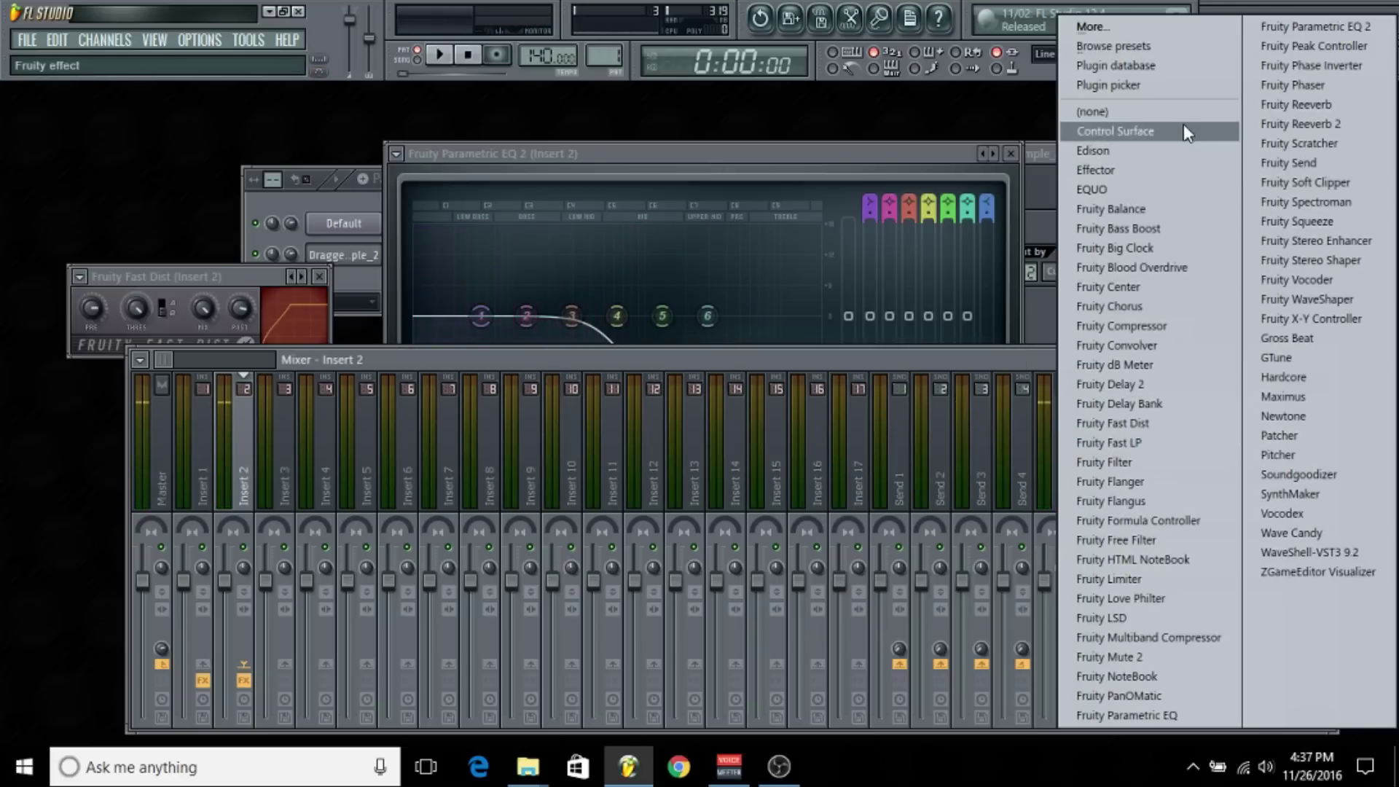
# Load Fruity Compressor into slot 3 with ratio 2.2:1, attack 0 ms and threshold -4.5 dB.
pyautogui.click(1156, 332)
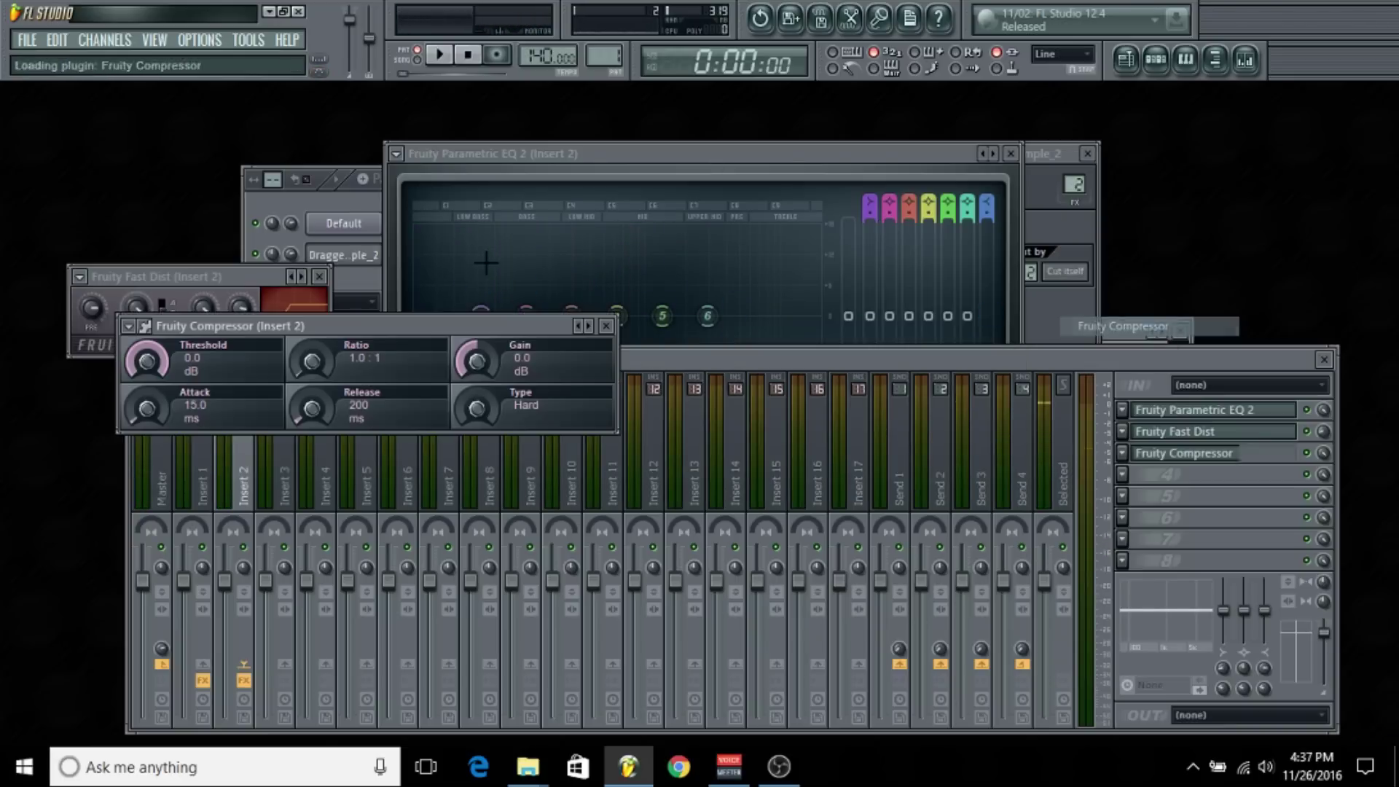
pyautogui.moveTo(471, 326); pyautogui.dragTo(665, 253)
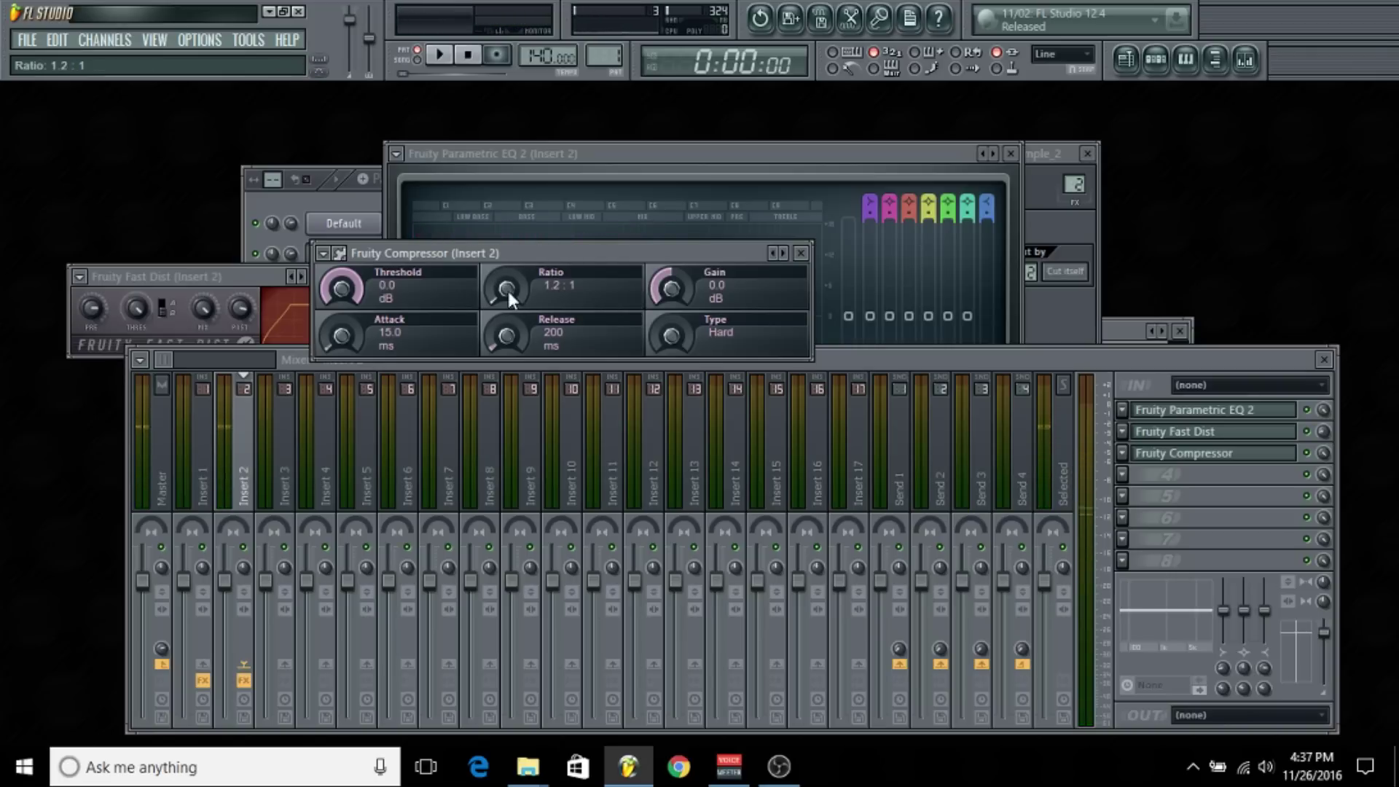
pyautogui.moveTo(507, 287); pyautogui.dragTo(507, 277)
pyautogui.moveTo(523, 255); pyautogui.dragTo(673, 292)
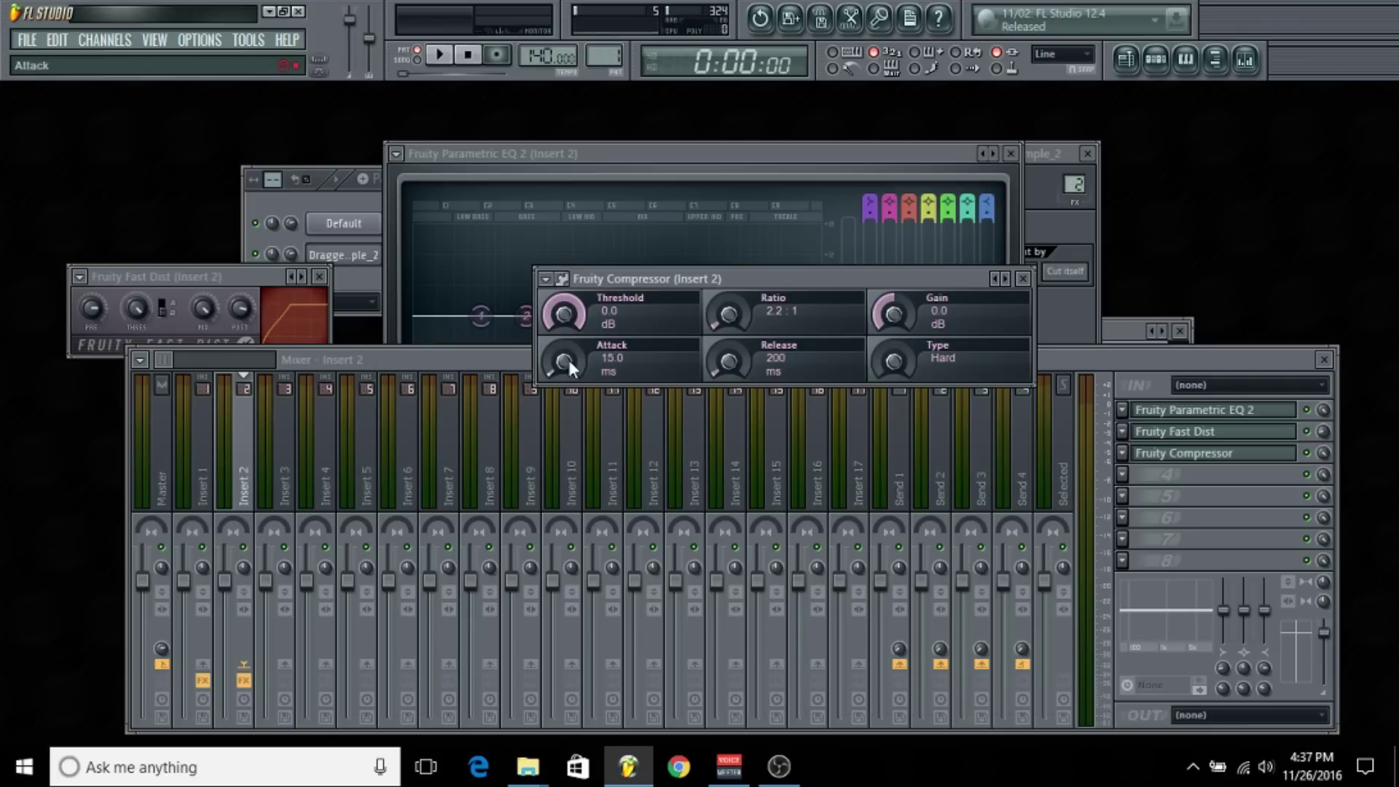
pyautogui.moveTo(565, 356); pyautogui.dragTo(566, 394)
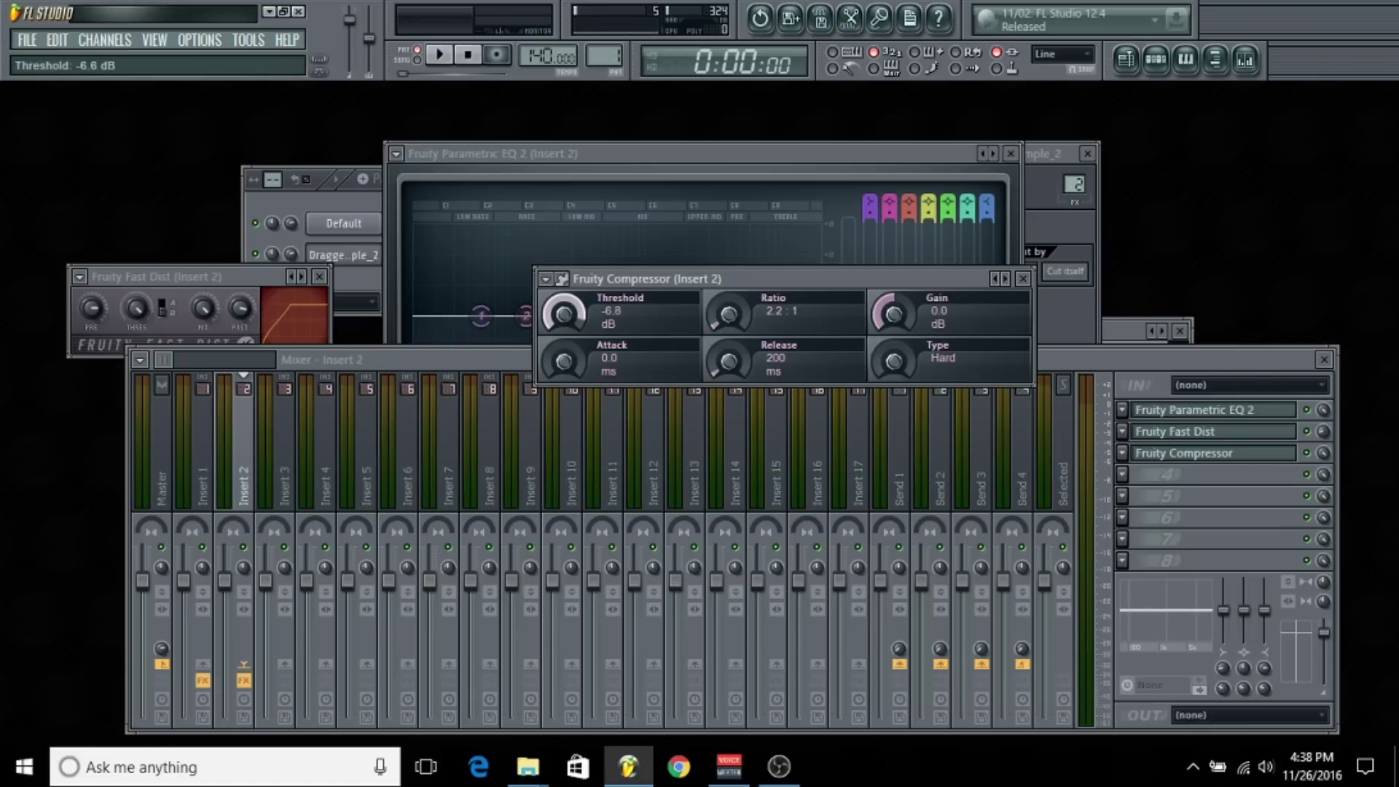
pyautogui.moveTo(564, 314); pyautogui.dragTo(564, 308)
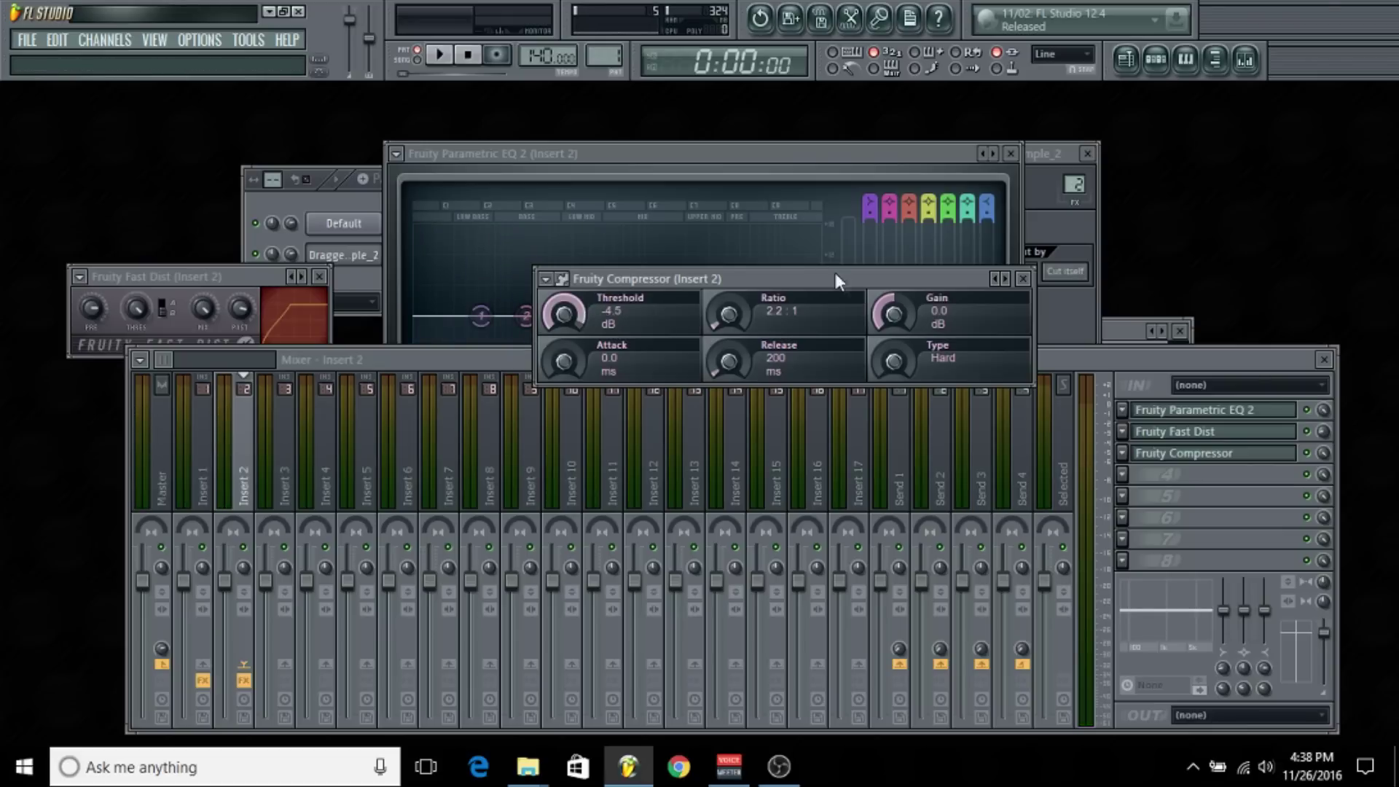